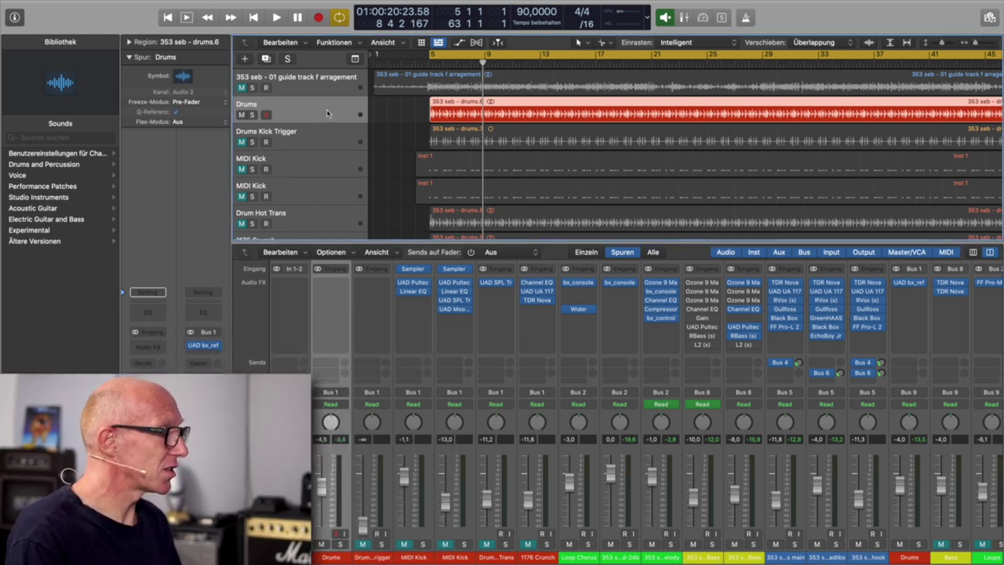
Step: Duplicate the Drums track and copy its audio region onto the new track at the same position
key("super+d")
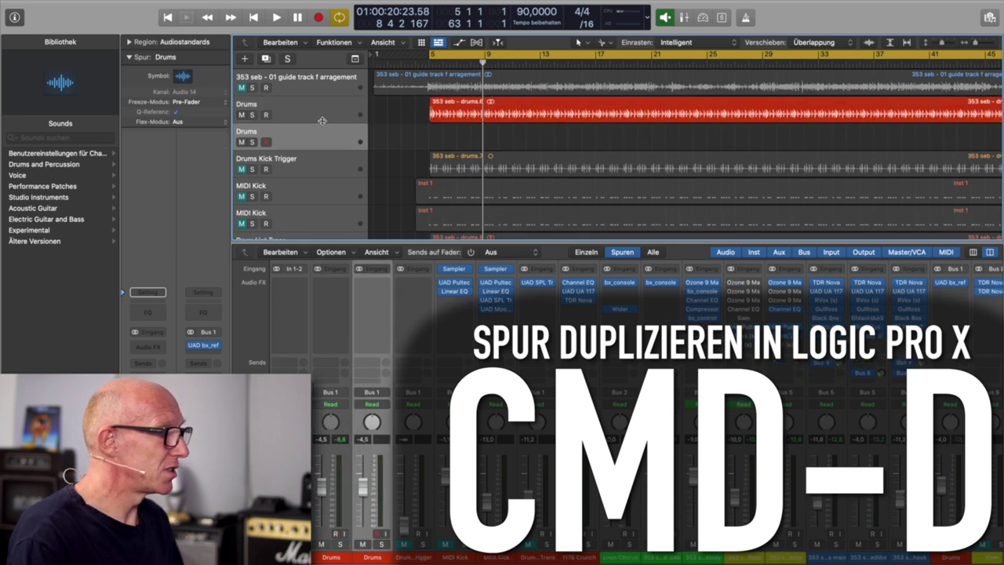
left_click_drag(461, 115, 463, 131)
key("alt")
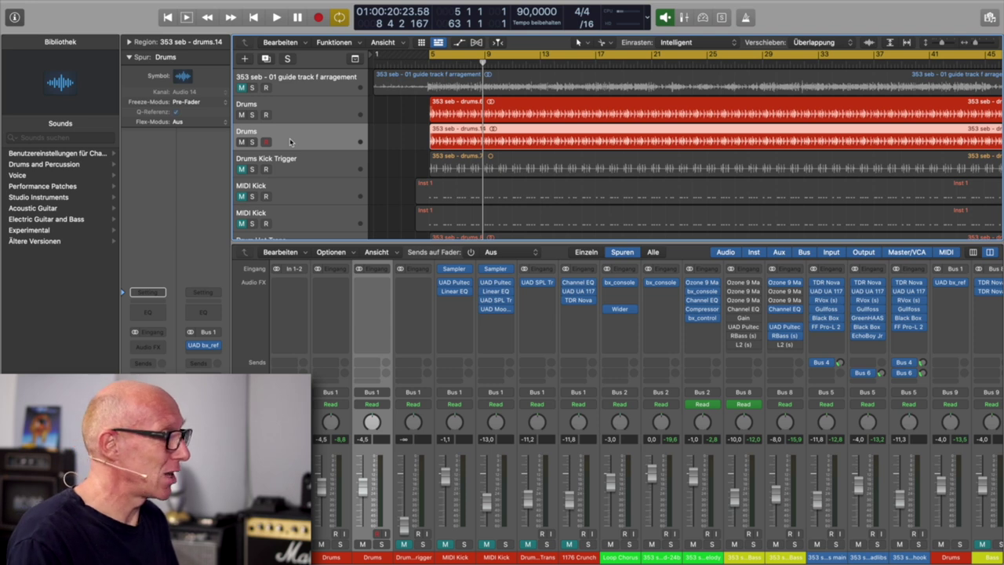
Step: Insert a stereo Channel EQ on the duplicated Drums track and move its window clear of the track headers
left_click(387, 288)
mouse_move(396, 326)
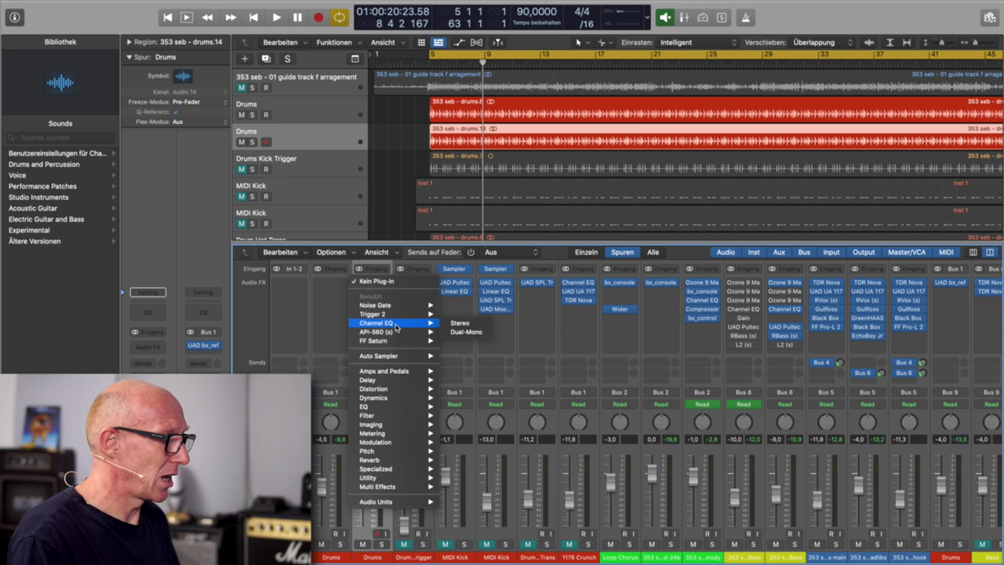
left_click(471, 324)
left_click_drag(439, 144, 504, 149)
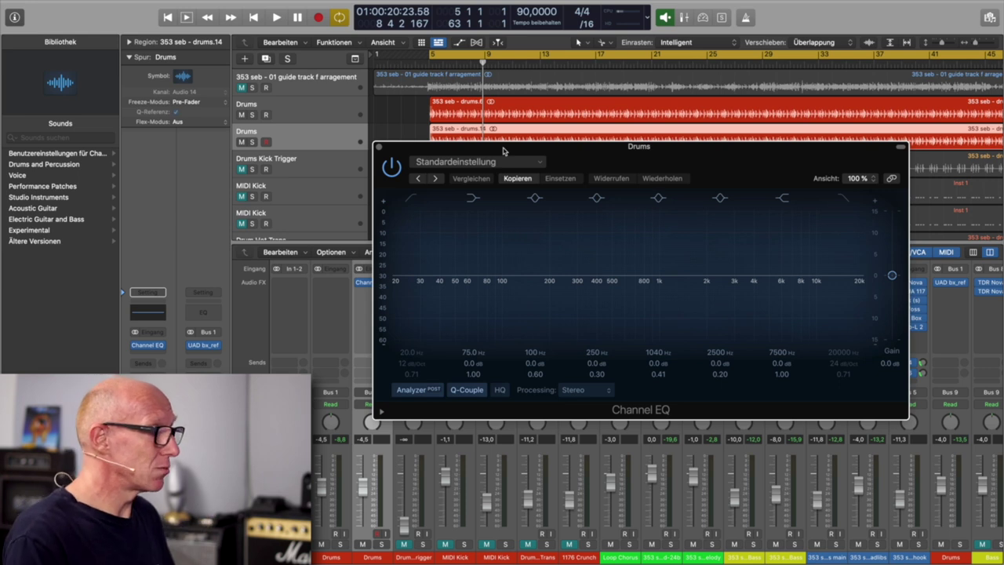
Step: Solo the duplicated Drums track and rename it Kick fetter
left_click(252, 142)
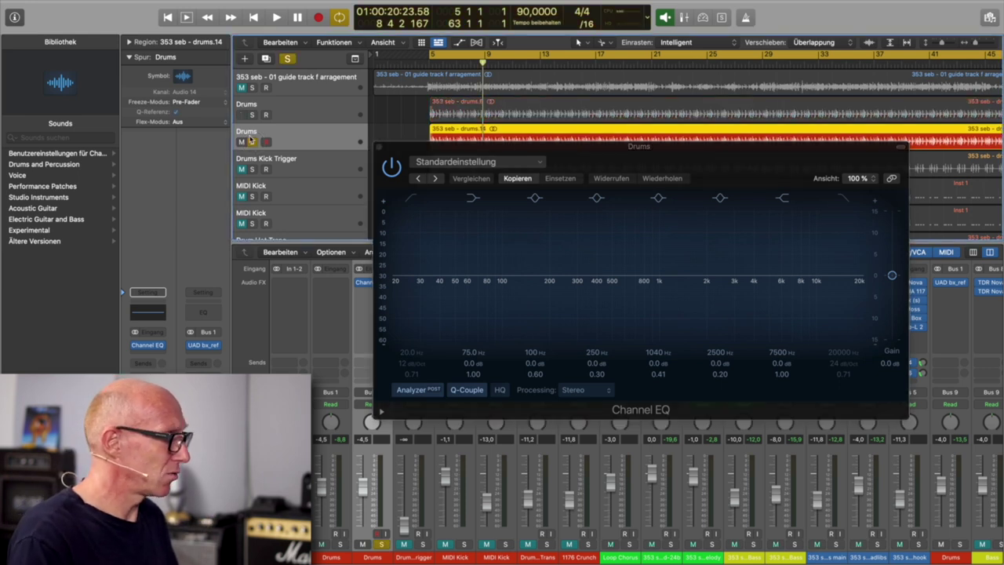
type("Kick fetter")
key("Return")
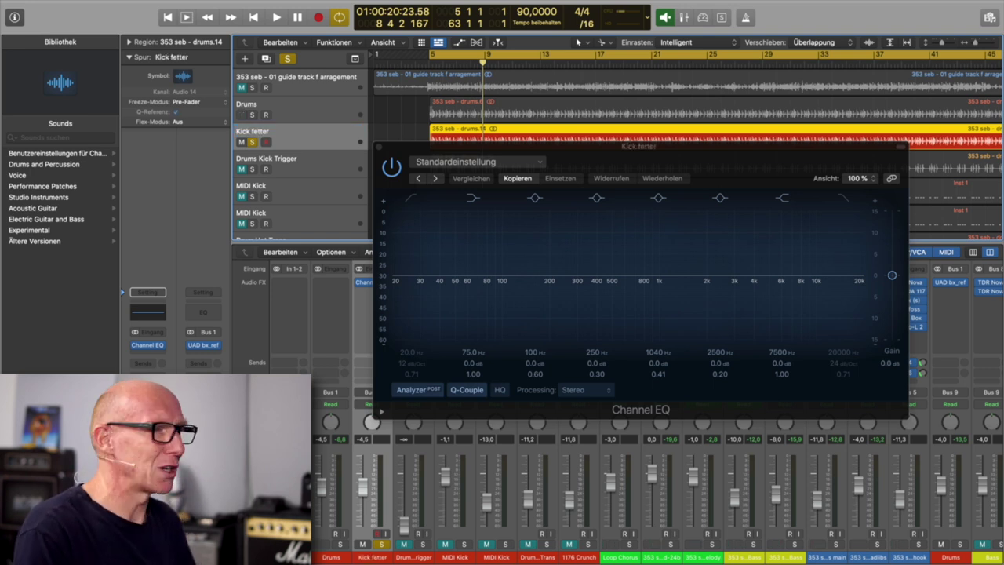
Step: Isolate the kick with the EQ's low cut at 54.5 Hz and high cut at 94.5 Hz, both at 48 dB/Oct, and start playback
left_click(407, 201)
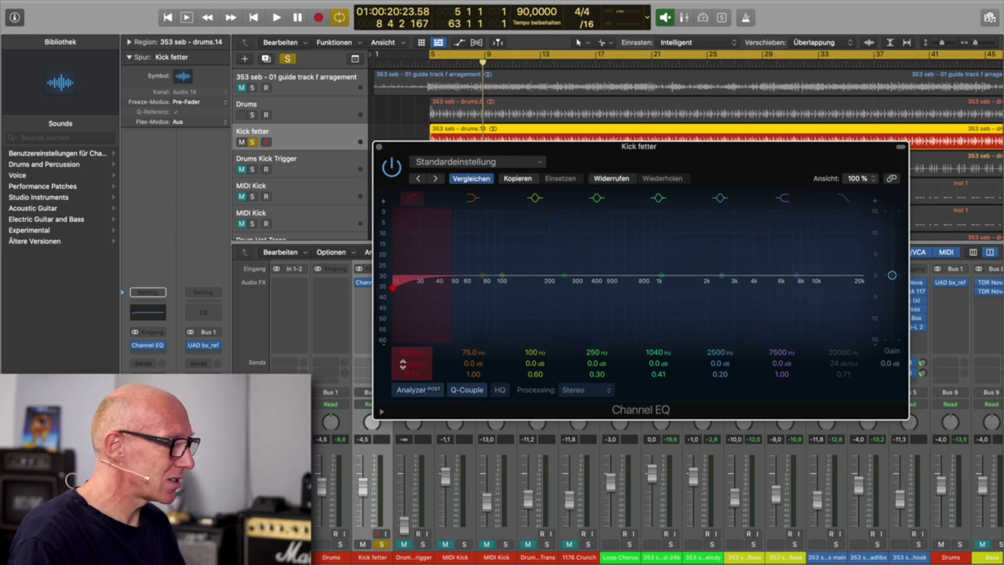
left_click_drag(404, 347, 405, 314)
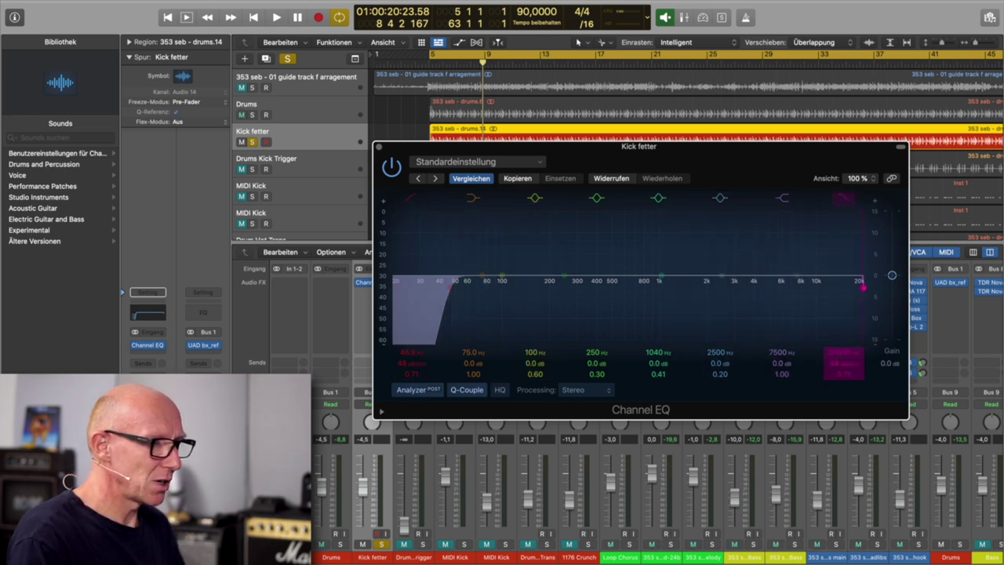
left_click_drag(857, 289, 499, 288)
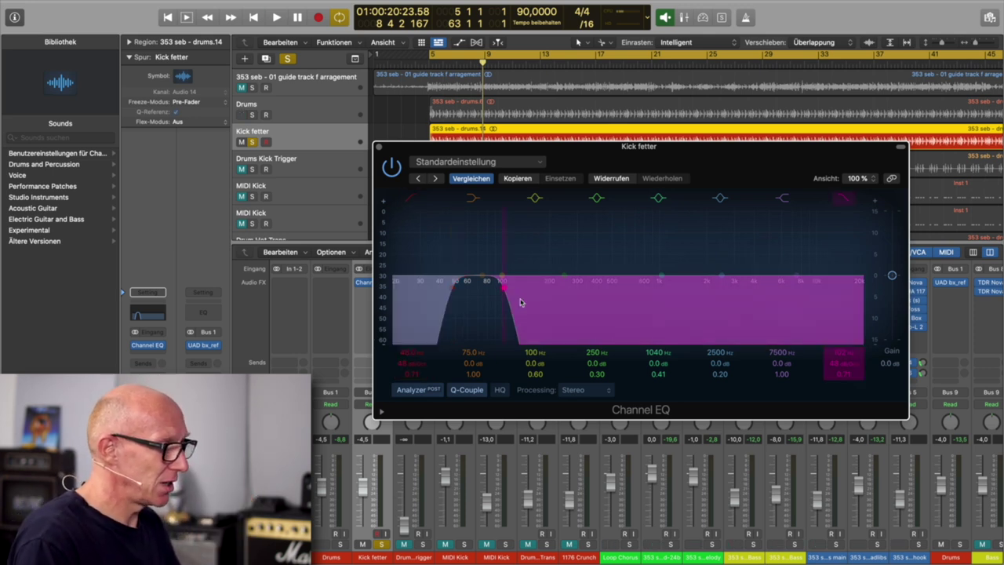
key("space")
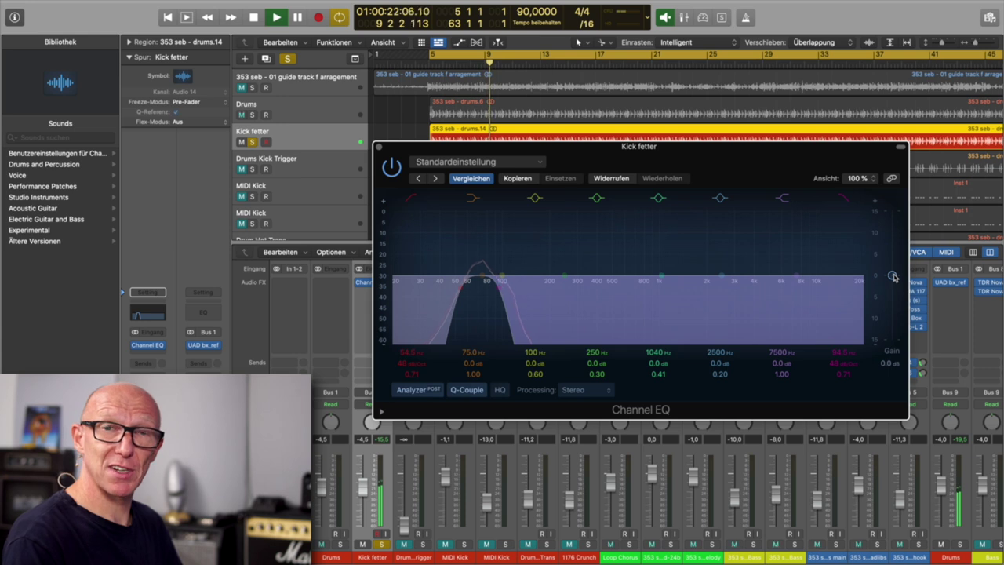
Step: Raise the Channel EQ's output gain to +7.9 dB, stop playback and close the EQ
left_click_drag(892, 276, 892, 255)
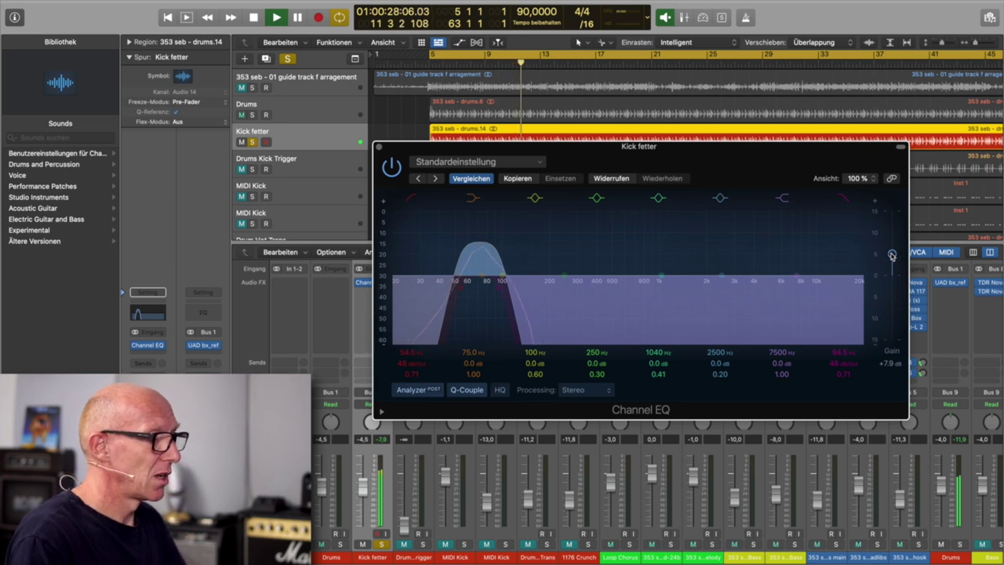
key("space")
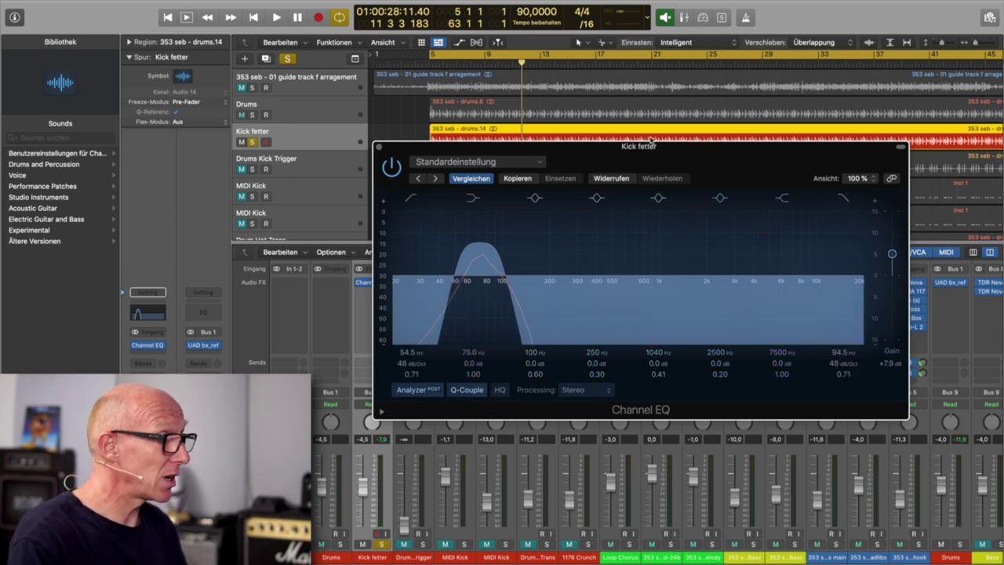
left_click(378, 147)
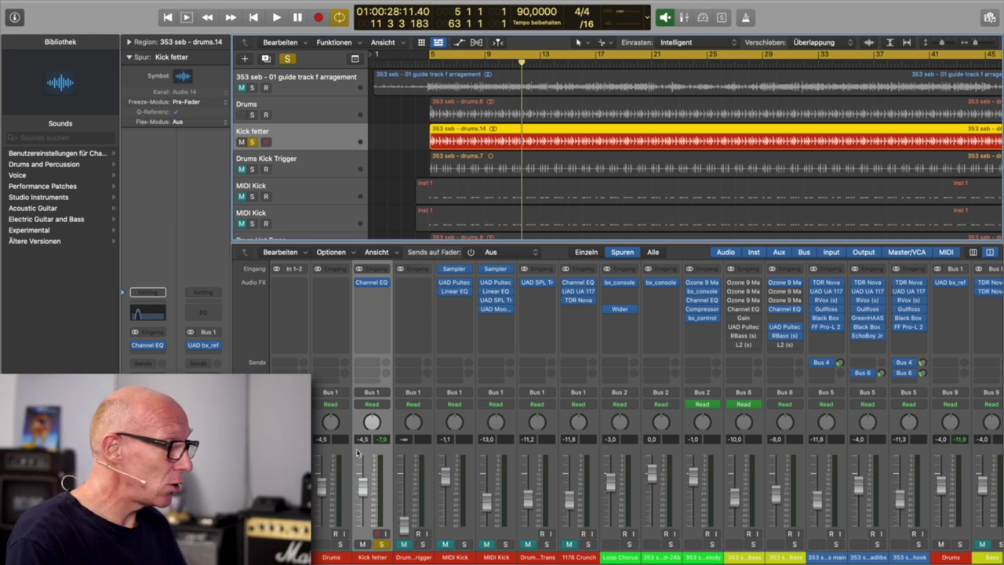
Step: Solo Drums too, blend in Kick fetter from silence to -9.6 dB during playback, and compare the sound with and without it
left_click_drag(363, 496, 363, 554)
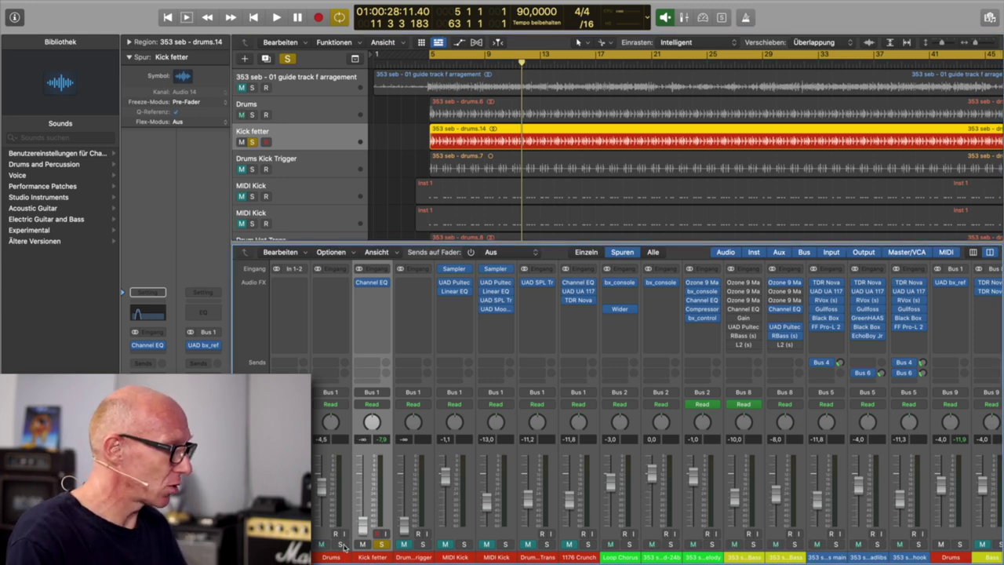
left_click(341, 544)
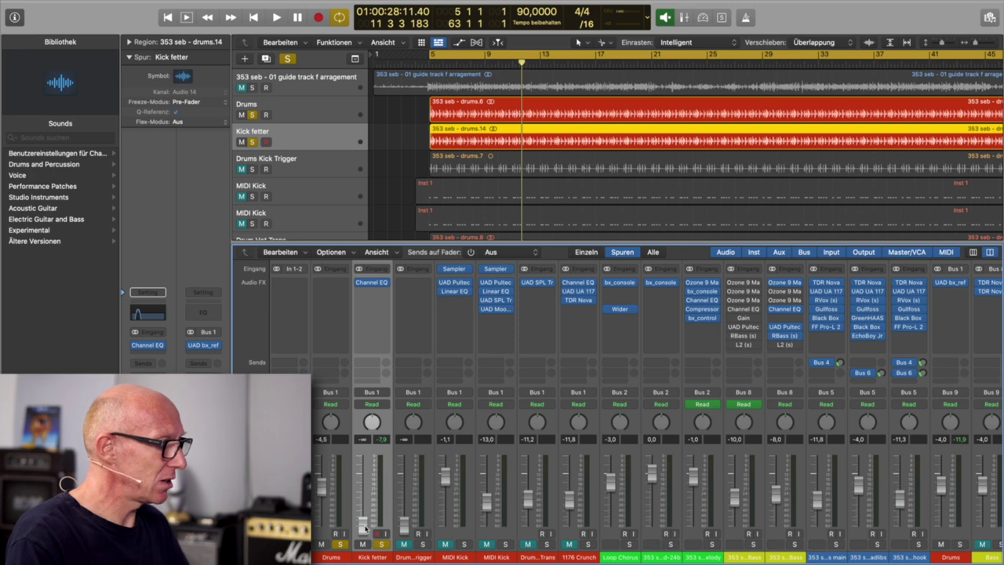
key("space")
left_click(363, 524)
left_click_drag(363, 524, 362, 494)
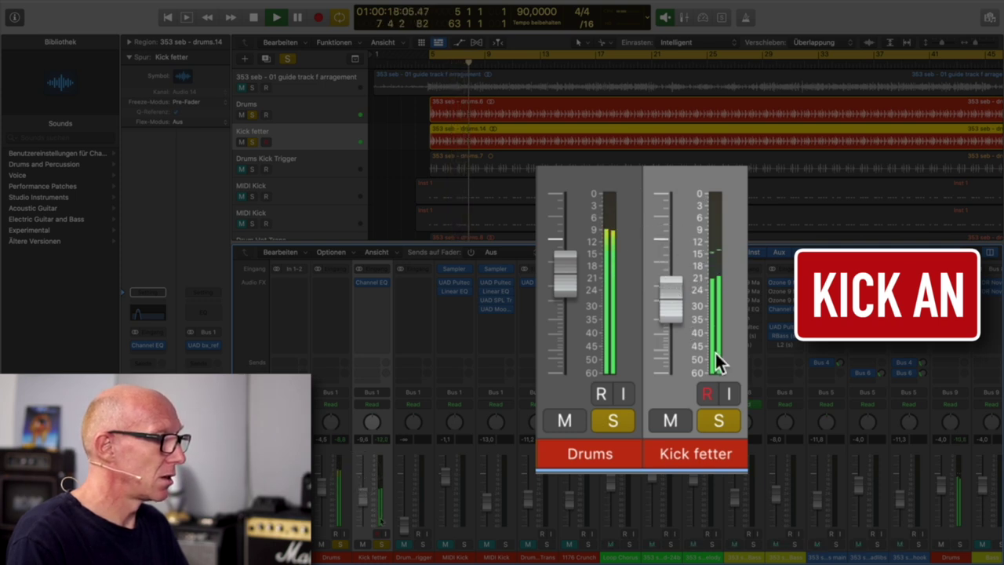
left_click(724, 416)
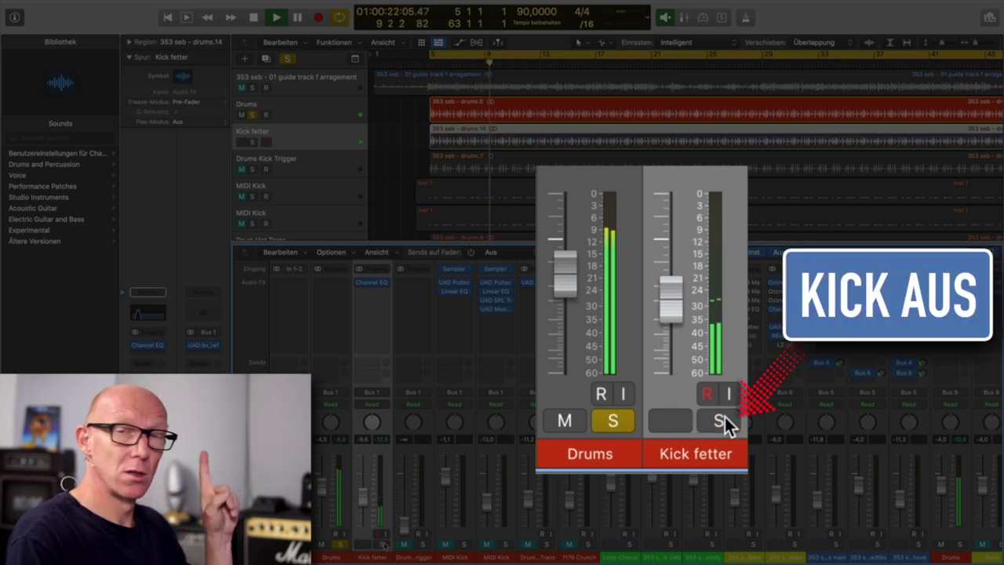
left_click(724, 416)
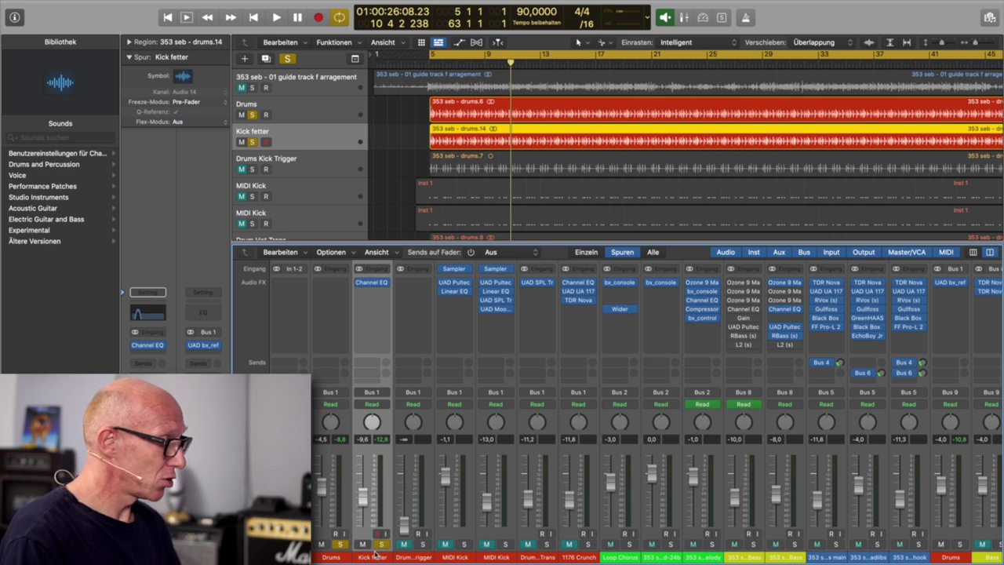
Step: Rename the Kick fetter track as Snare fetter
double_click(251, 130)
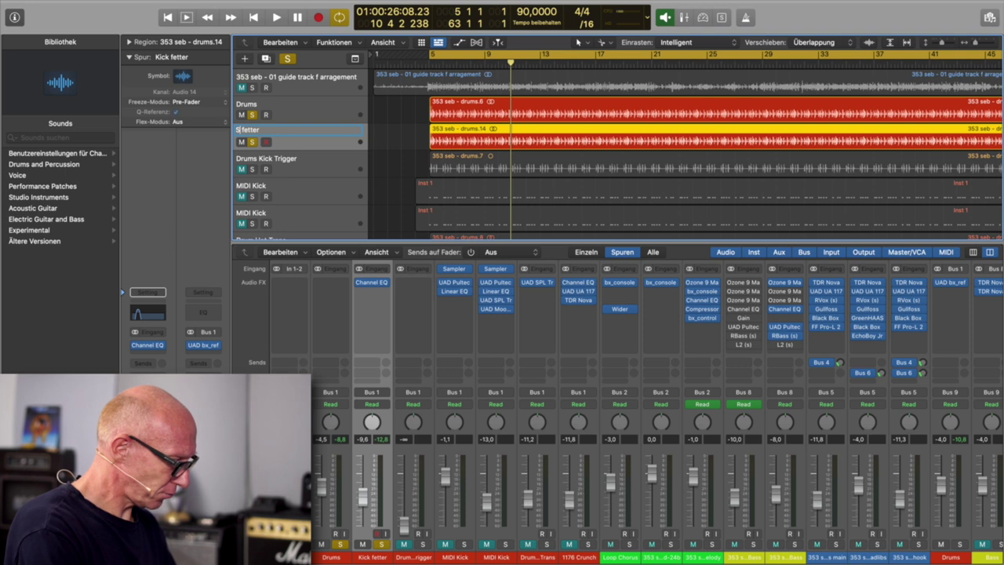
scroll(686, 149, "right", 1)
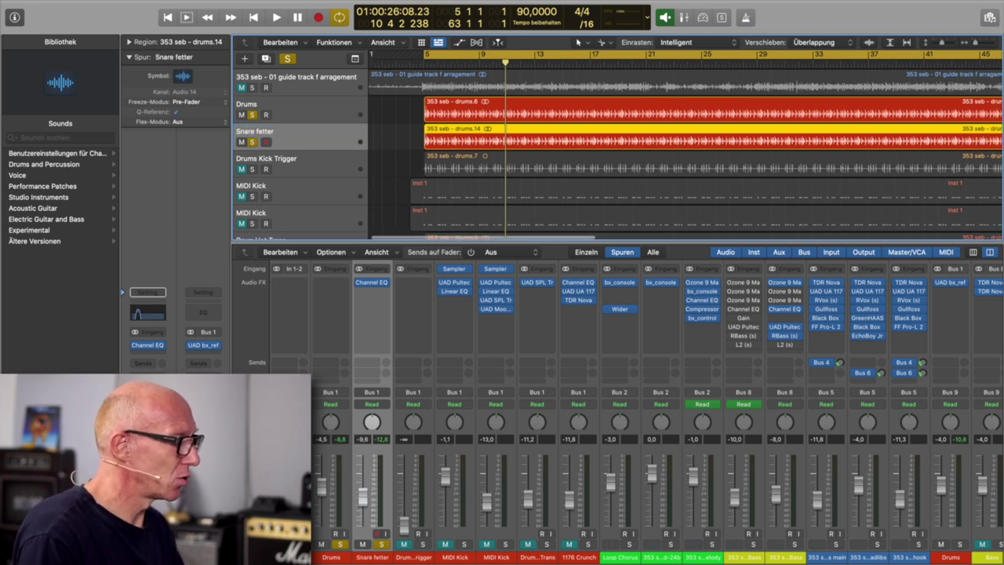
Step: Take Drums out of solo and set Snare fetter's Channel EQ to a 150 Hz low cut and a 214 Hz high cut
left_click(371, 282)
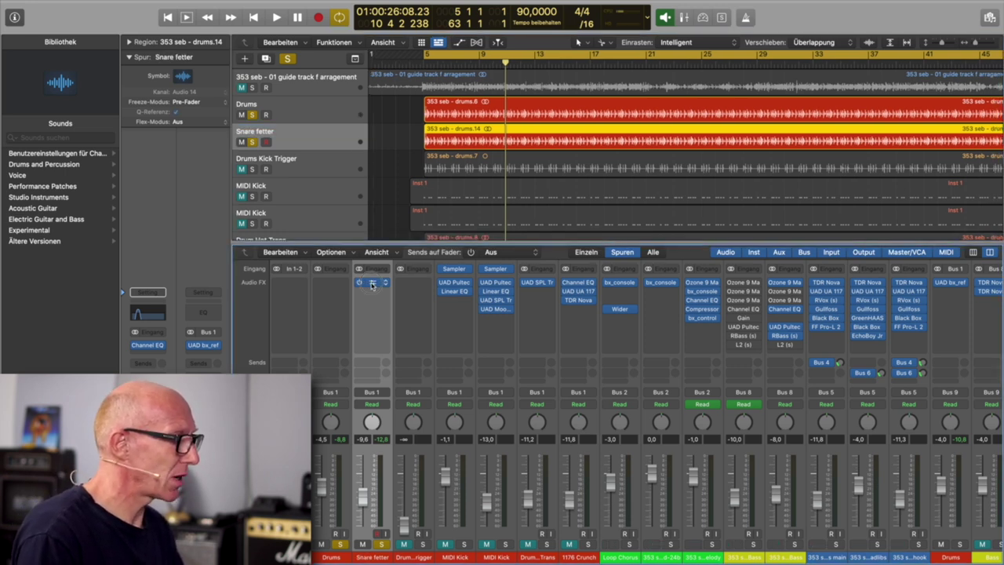
left_click(339, 545)
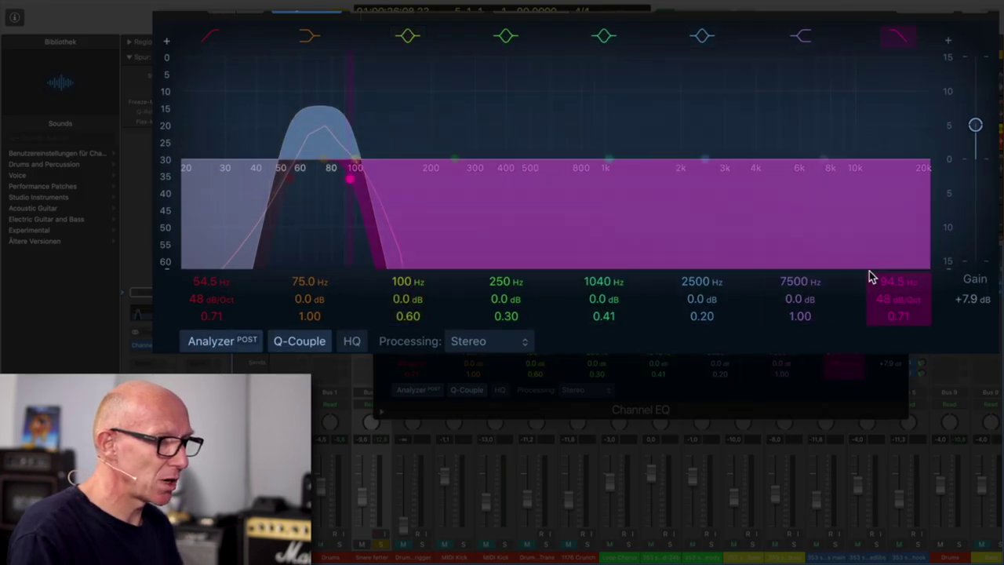
mouse_move(885, 283)
left_mouse_down()
mouse_move(879, 267)
mouse_move(874, 273)
left_mouse_up()
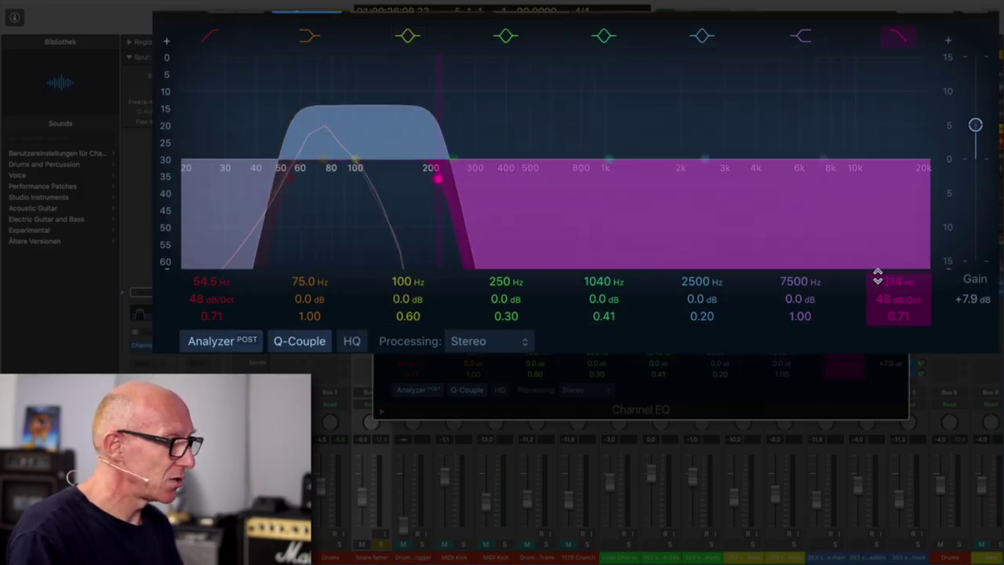
left_click_drag(208, 280, 208, 262)
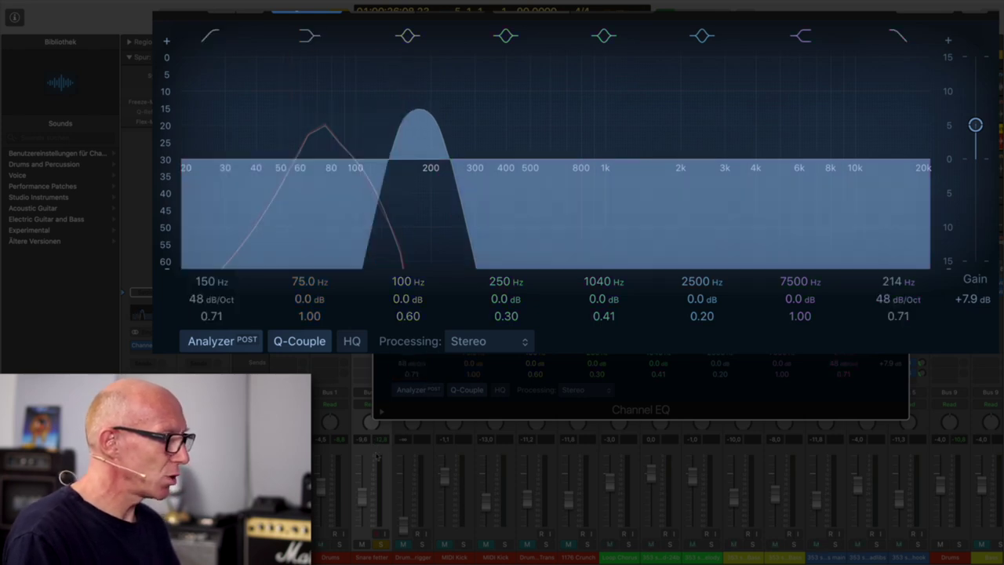
Step: Narrow the snare band during playback by raising the low cut and setting the high cut to 190 Hz, and close the EQ
key("super+w")
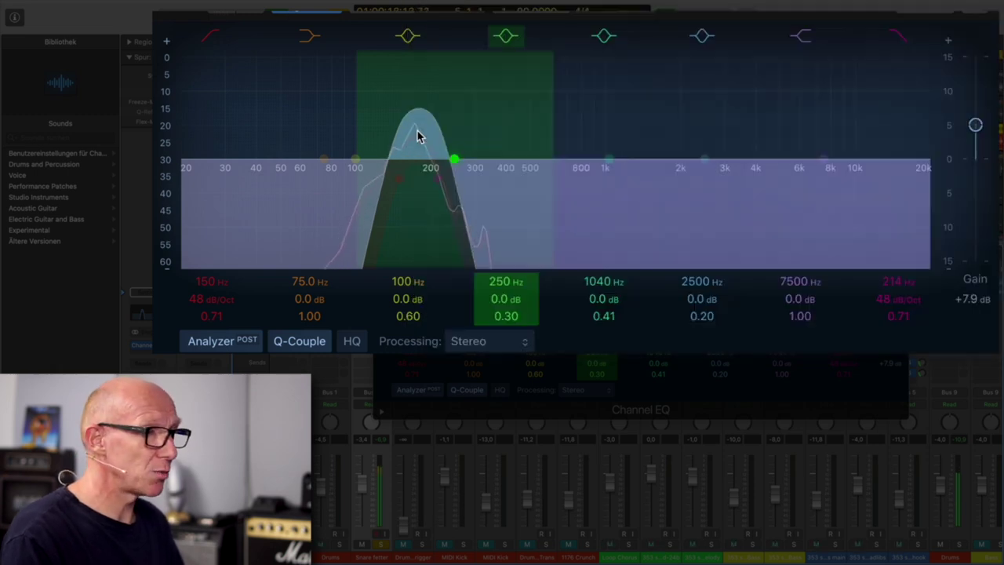
left_click_drag(891, 280, 892, 287)
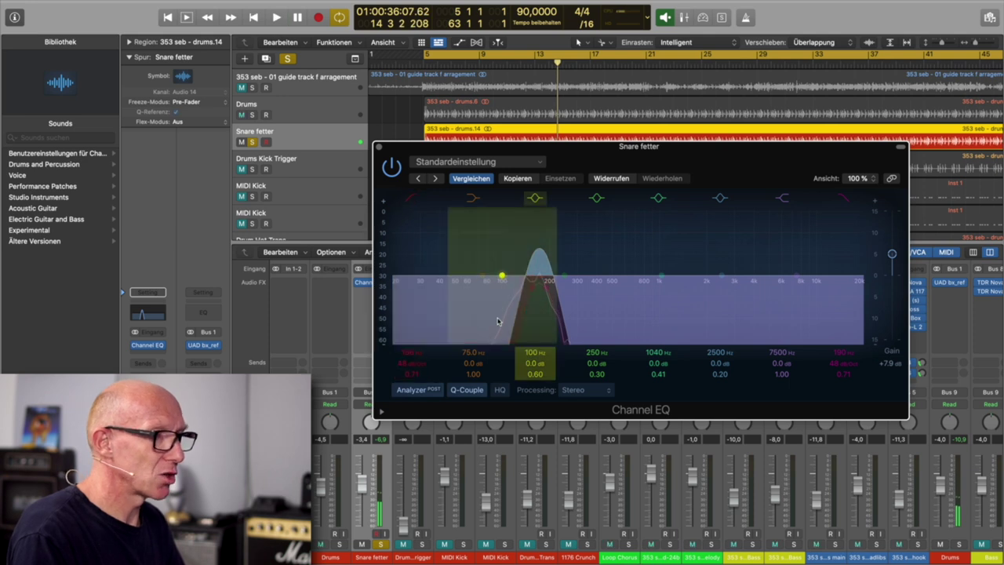
left_click(378, 147)
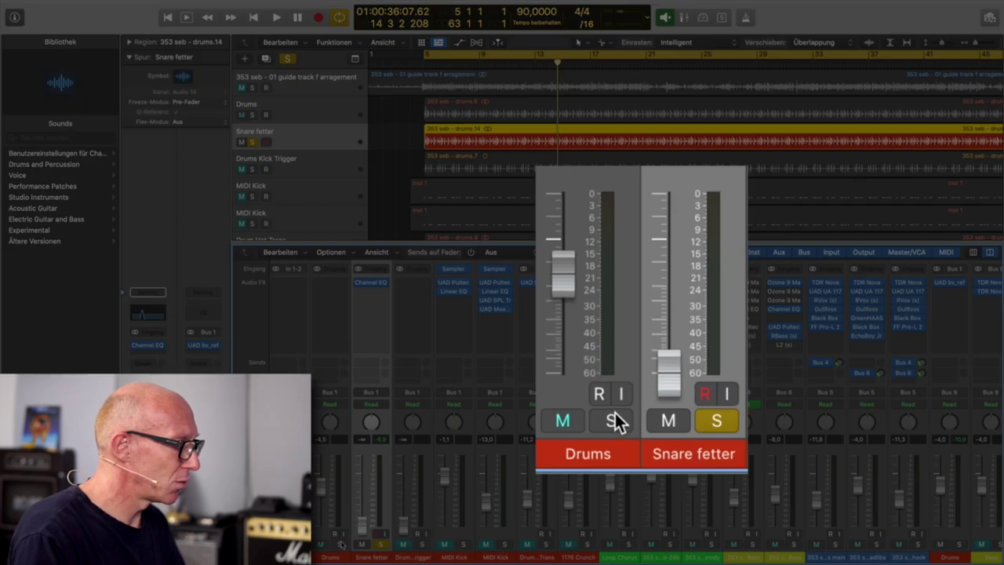
Step: Solo Drums too, blend Snare fetter in up to -9.6 dB during playback, and compare the sound with and without it
left_click(339, 542)
key("space")
left_click_drag(662, 374, 666, 333)
left_click_drag(363, 510, 362, 491)
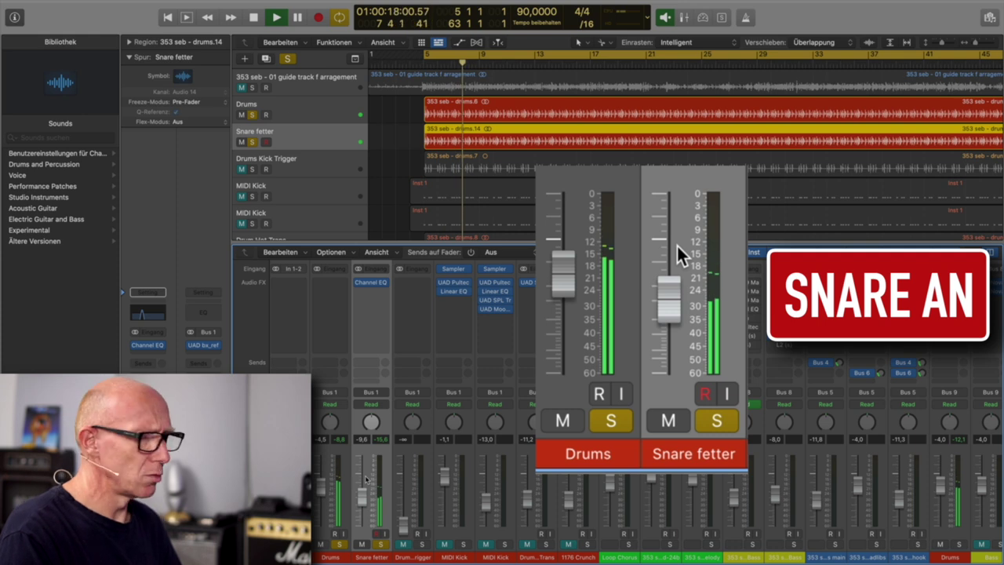
left_click(380, 544)
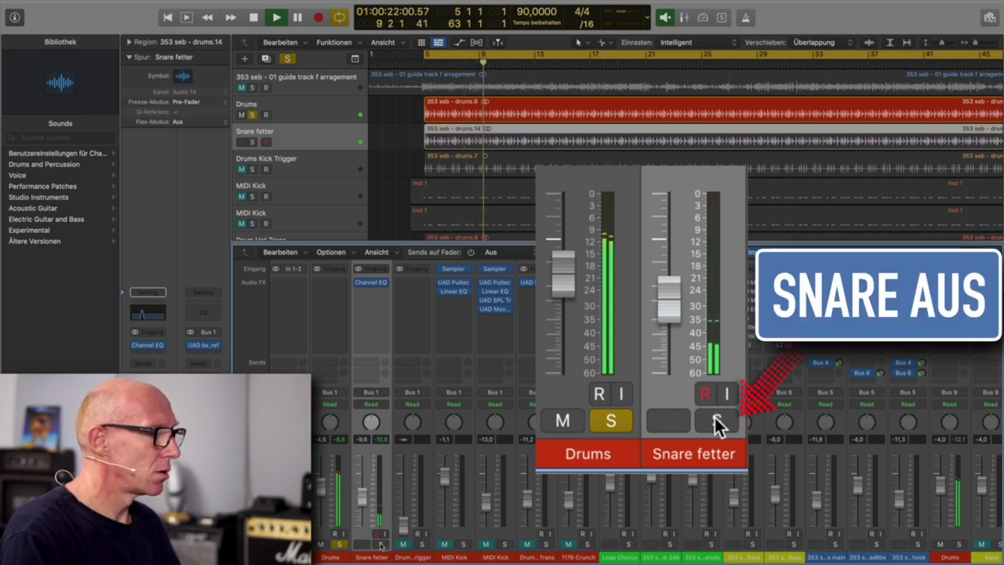
left_click(381, 544)
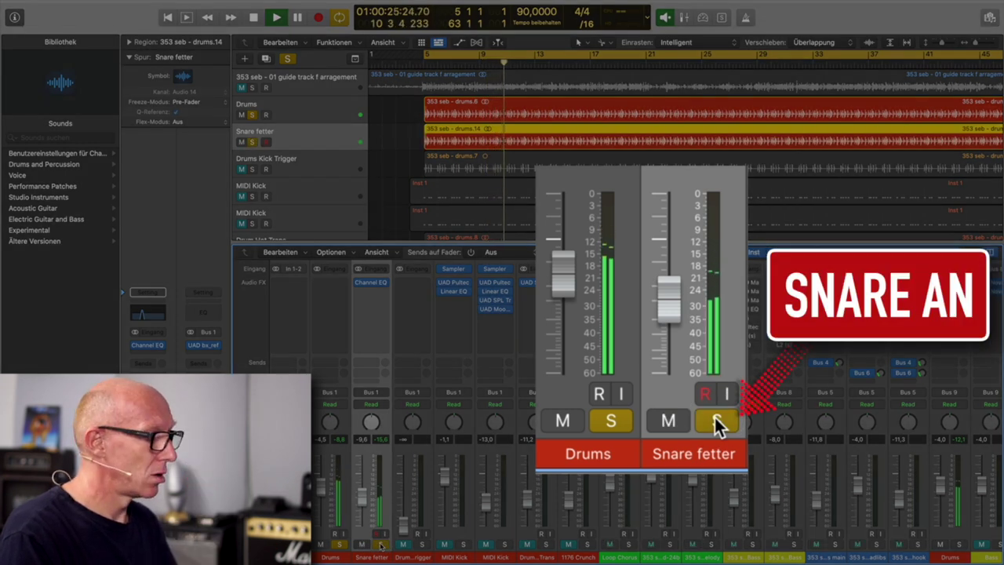
key("space")
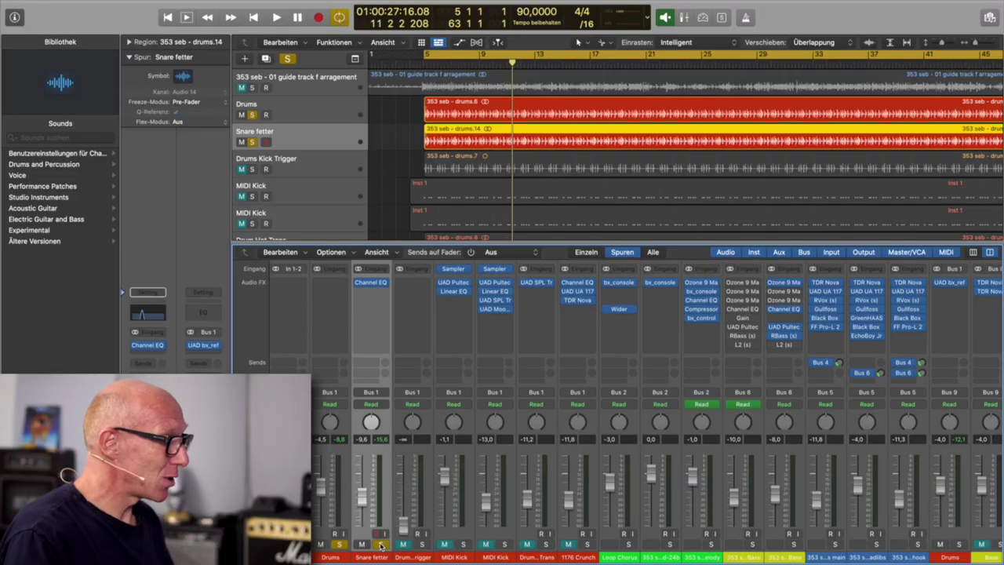
Step: Insert a stereo Trigger 2 after the Channel EQ on Snare fetter, reposition its window, and take Drums out of solo
left_click(387, 294)
mouse_move(383, 333)
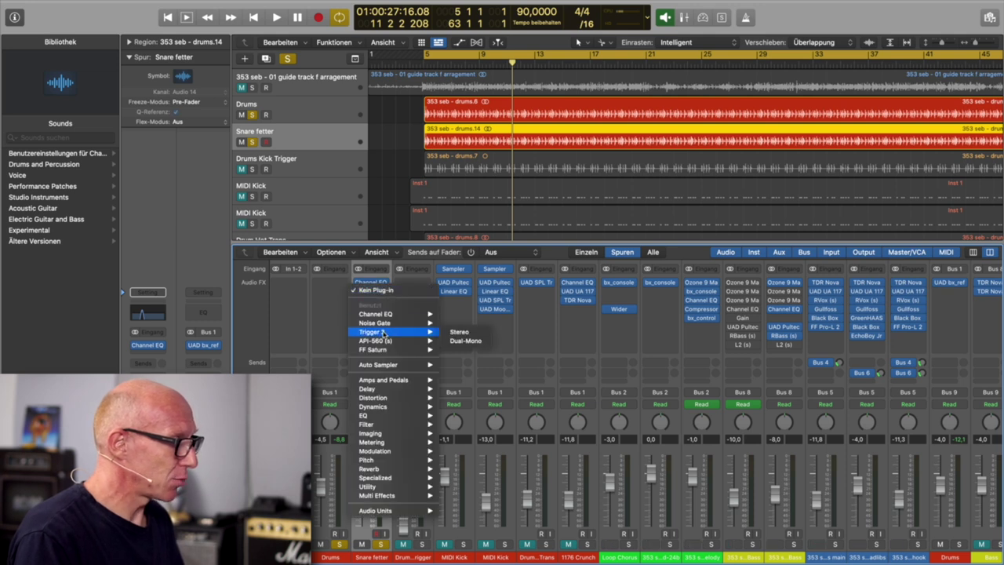
left_click(461, 333)
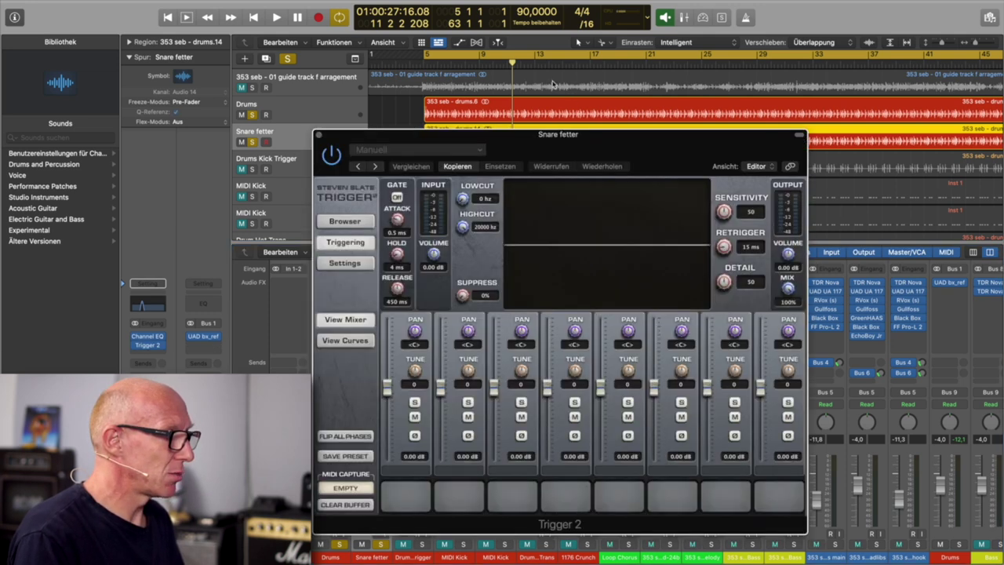
left_click_drag(526, 137, 630, 94)
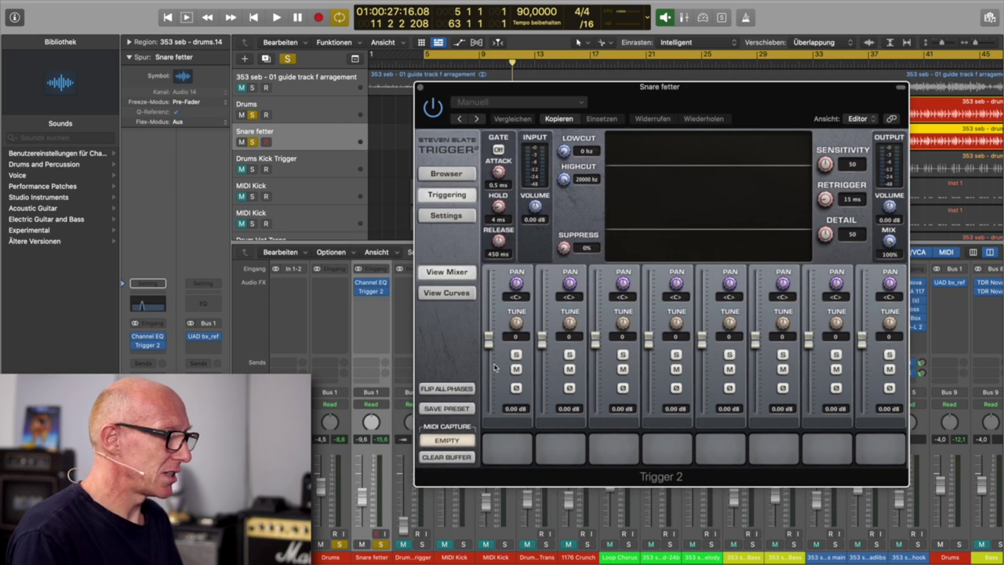
left_click(338, 545)
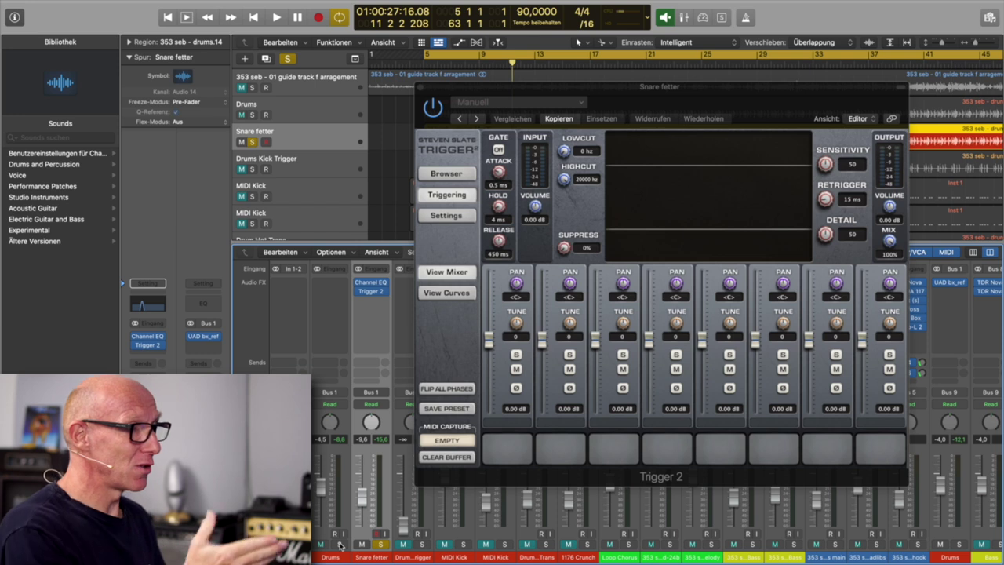
Step: Feed the soloed snare band into Trigger 2, load Snare D 28.wav from Warren Samples into its first slot, and audition the triggered sound
key("space")
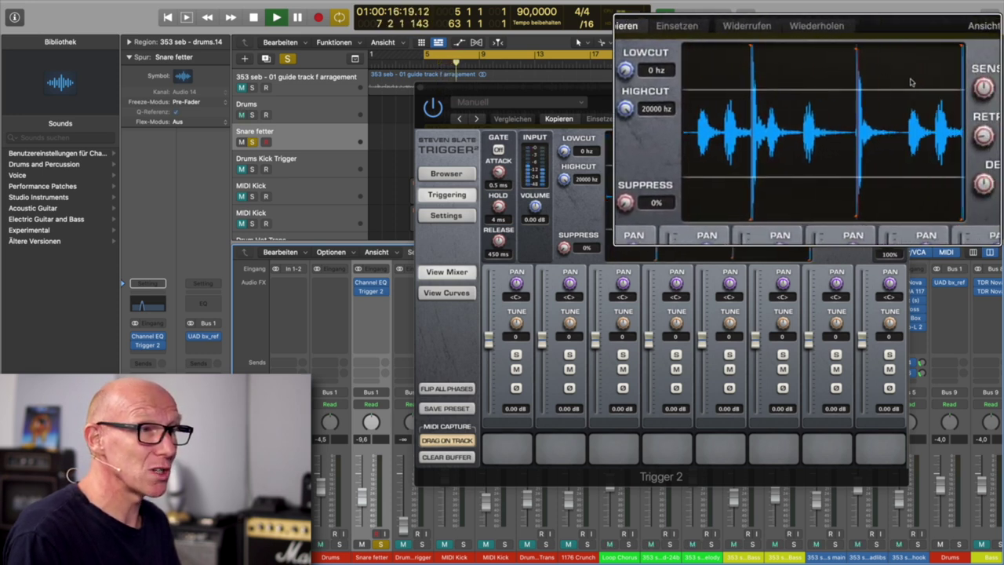
key("space")
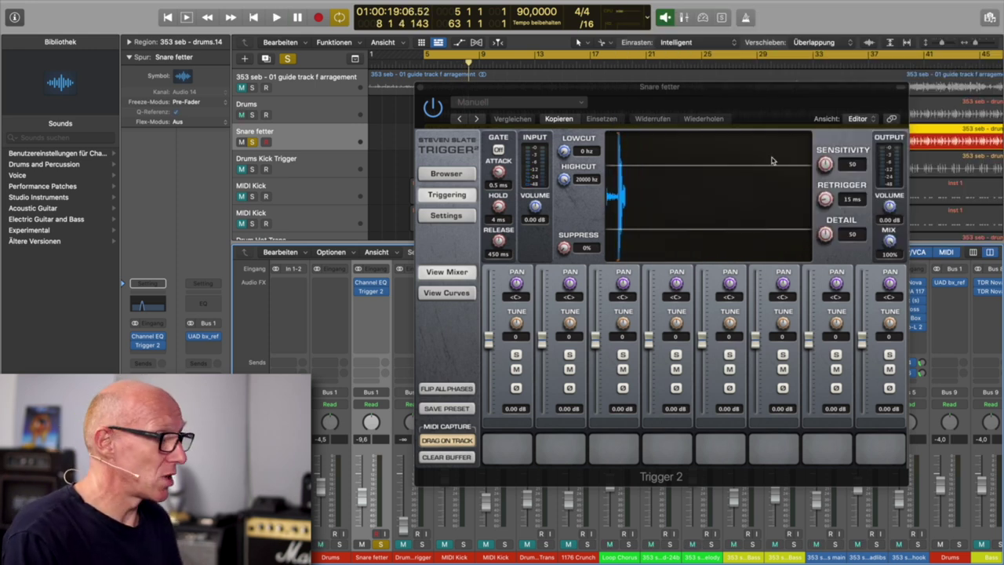
left_click(447, 178)
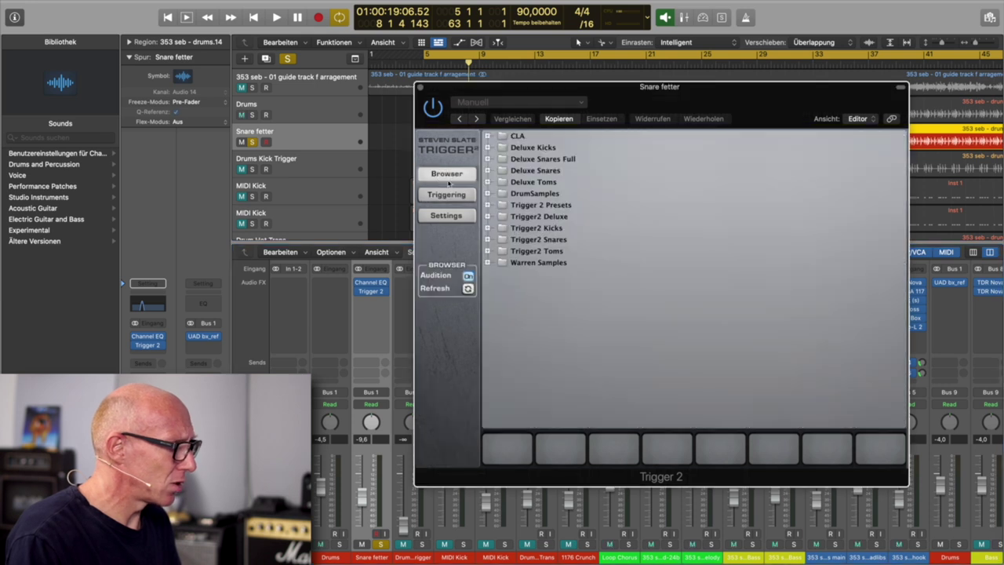
left_click(487, 263)
scroll(533, 298, "down", 4)
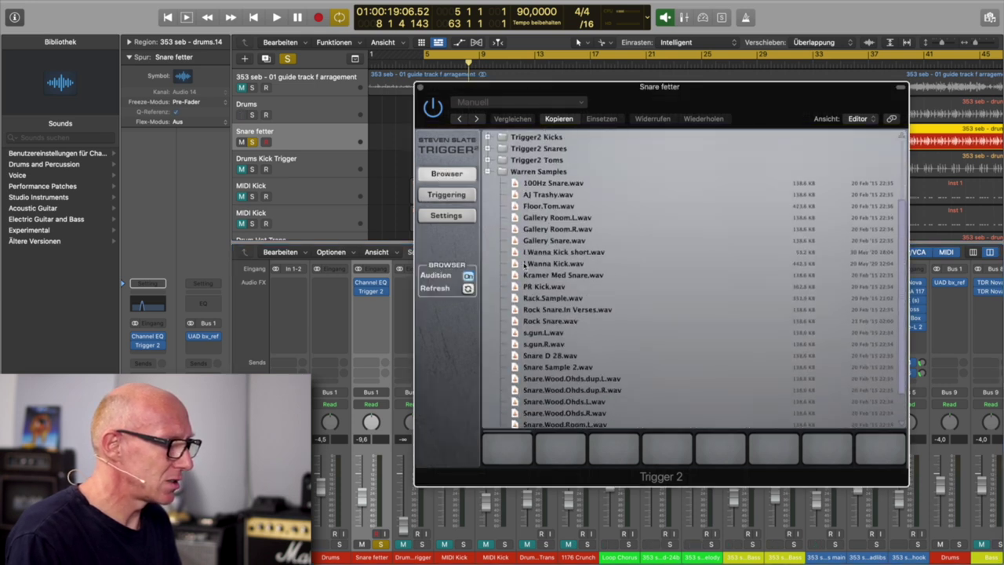
left_click(536, 357)
left_click_drag(536, 357, 503, 453)
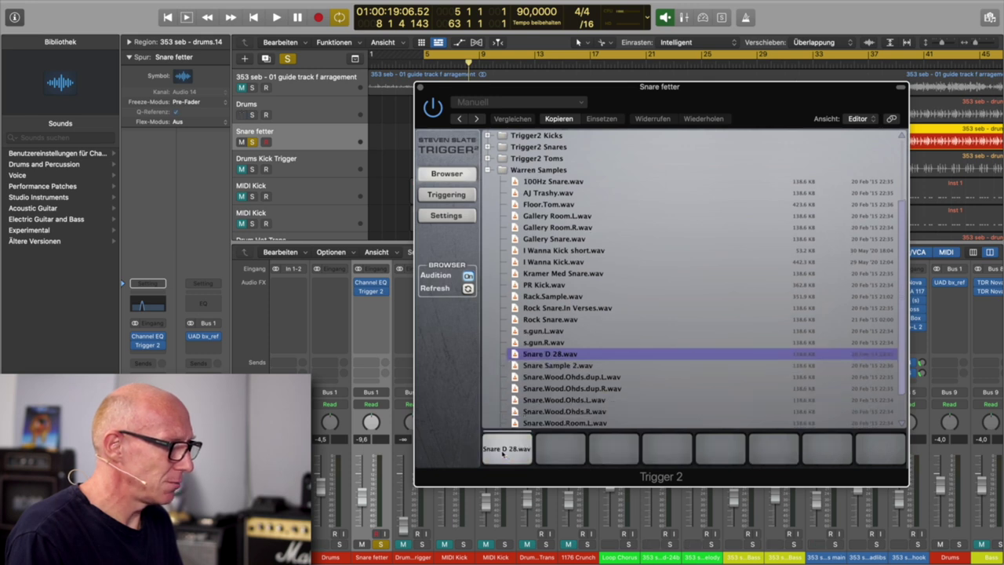
left_click(449, 195)
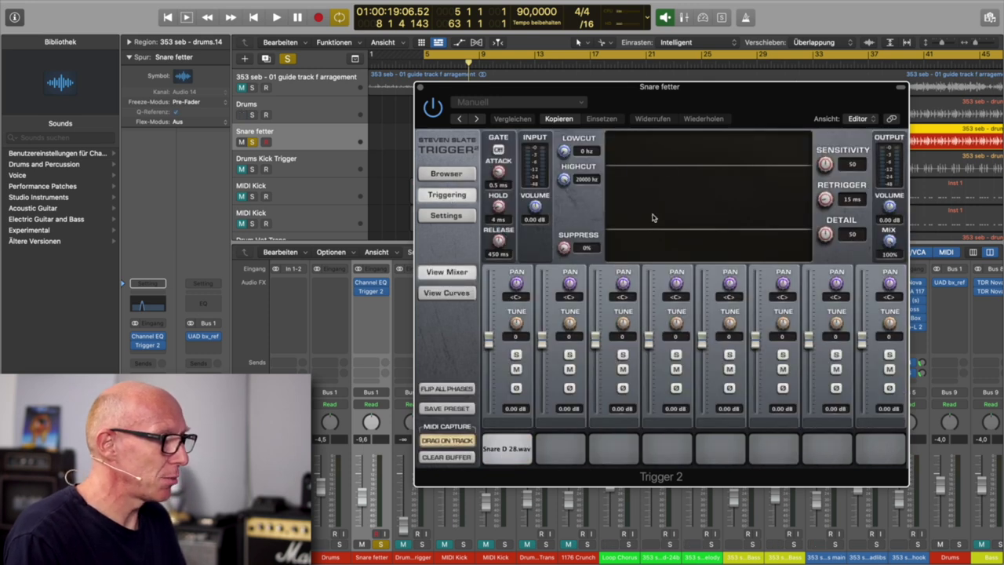
key("space")
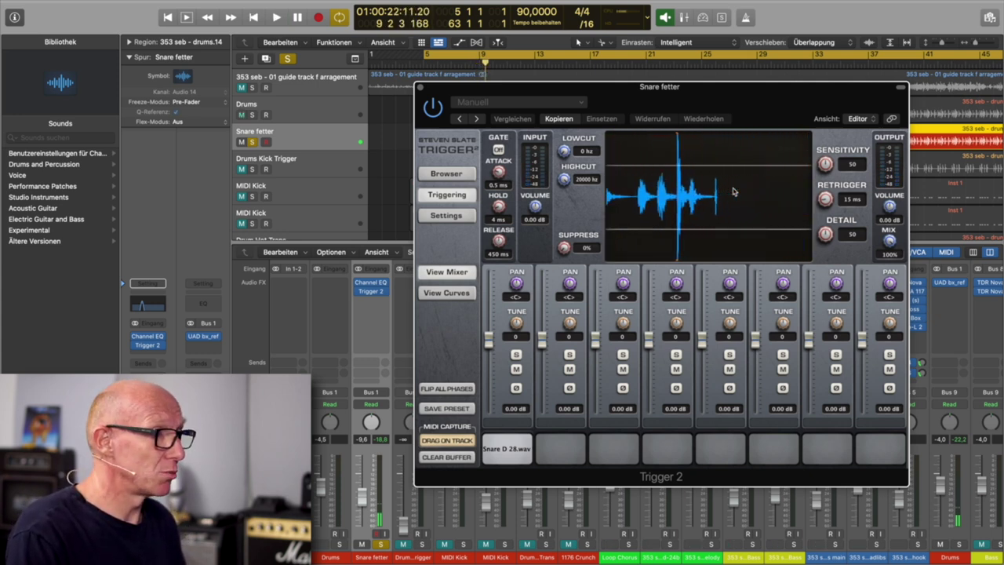
Step: Close Trigger 2, solo Drums as well, and blend Snare fetter in from silence up to -6.2 dB during playback
left_click(420, 88)
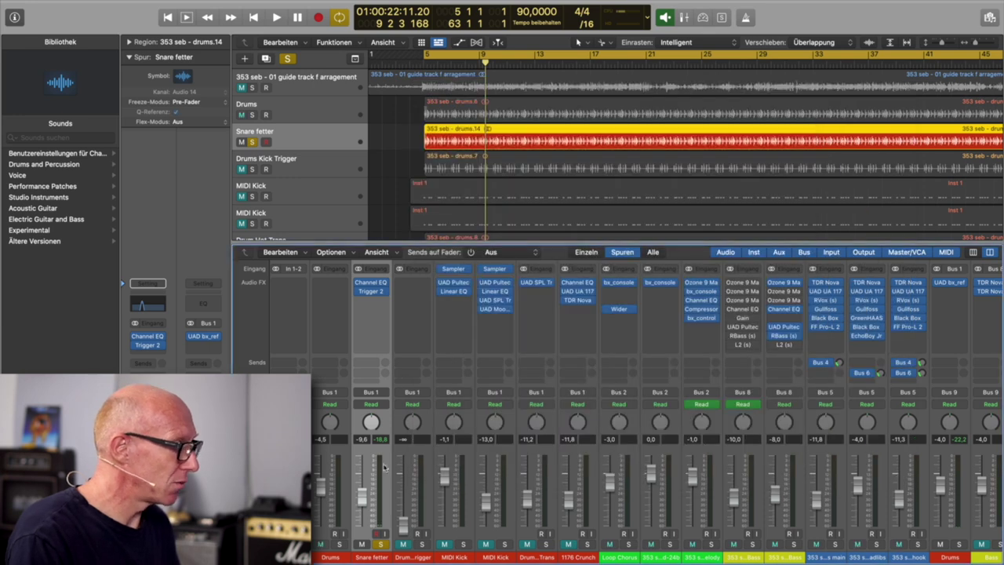
left_click(340, 544)
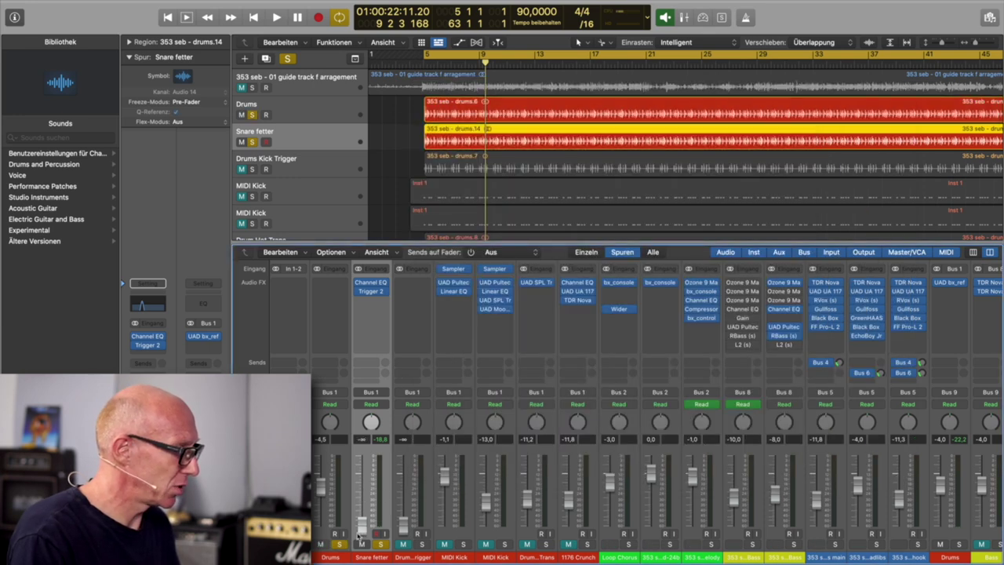
key("space")
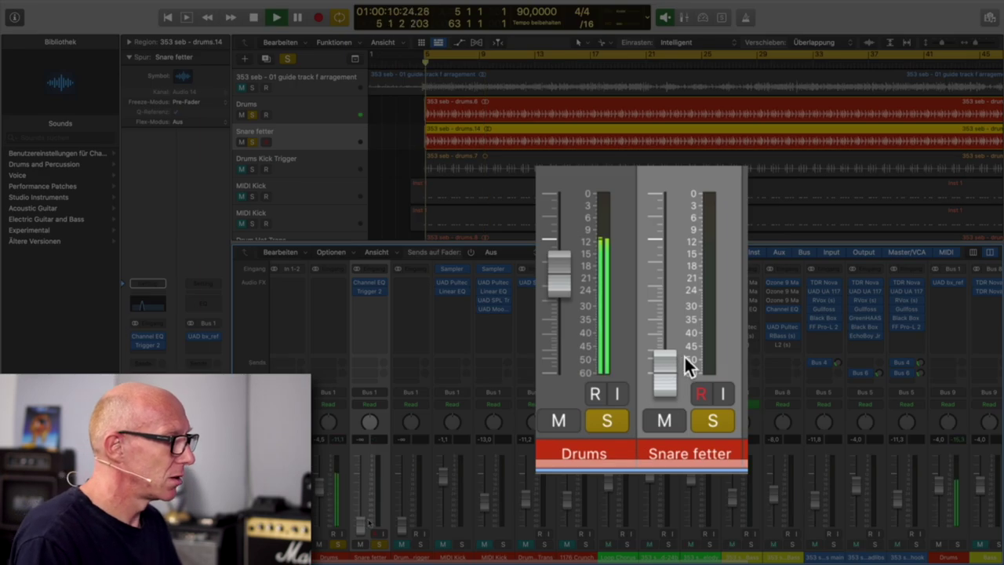
left_click_drag(368, 523, 367, 492)
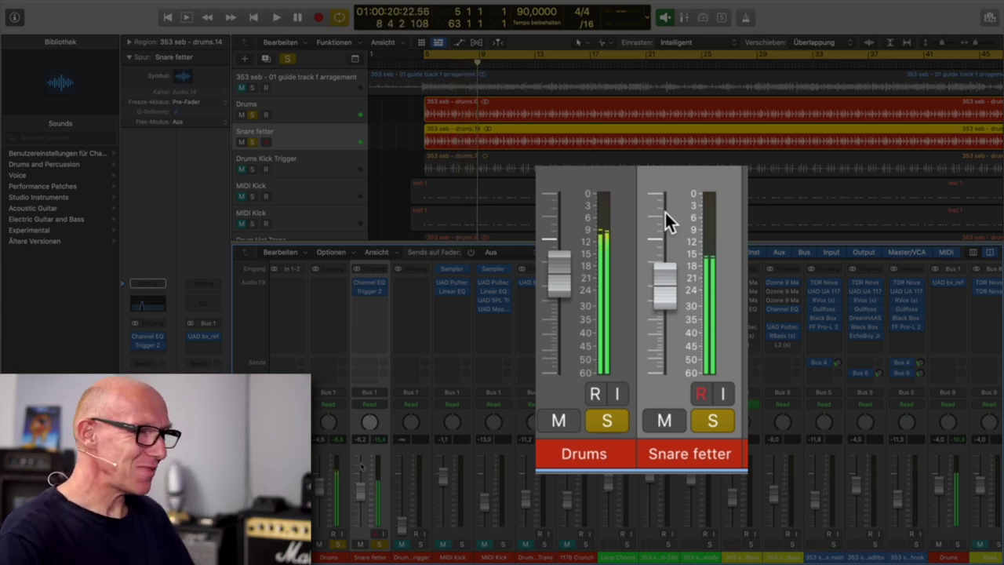
key("space")
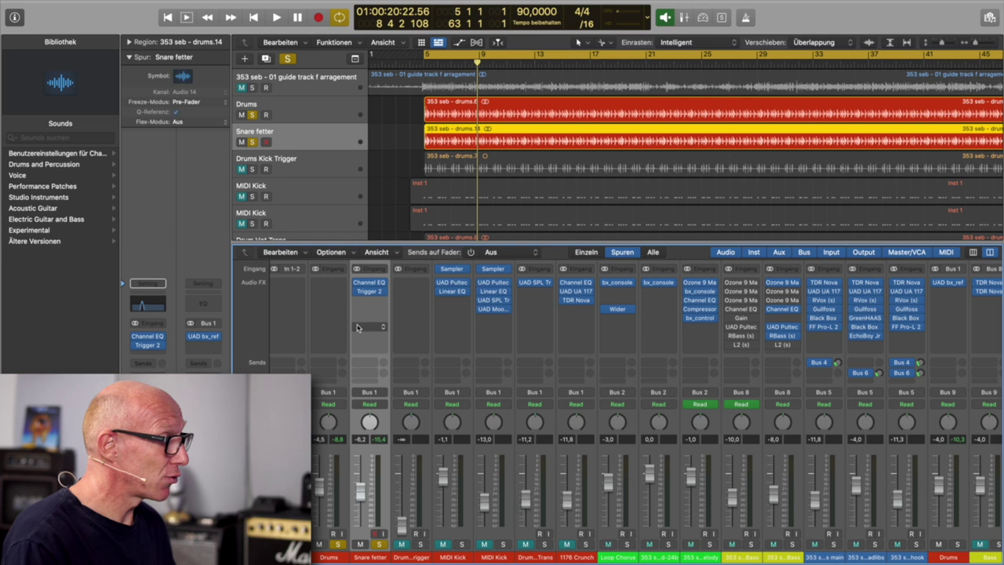
Step: Remove Trigger 2 from Snare fetter, take Drums out of solo, and listen to the filtered snare alone
left_click(381, 291)
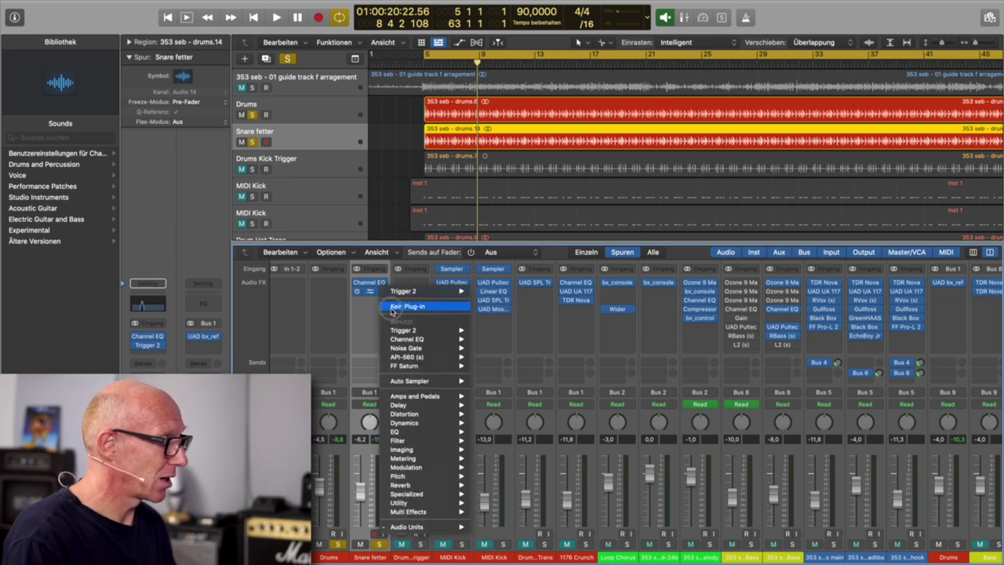
left_click(393, 311)
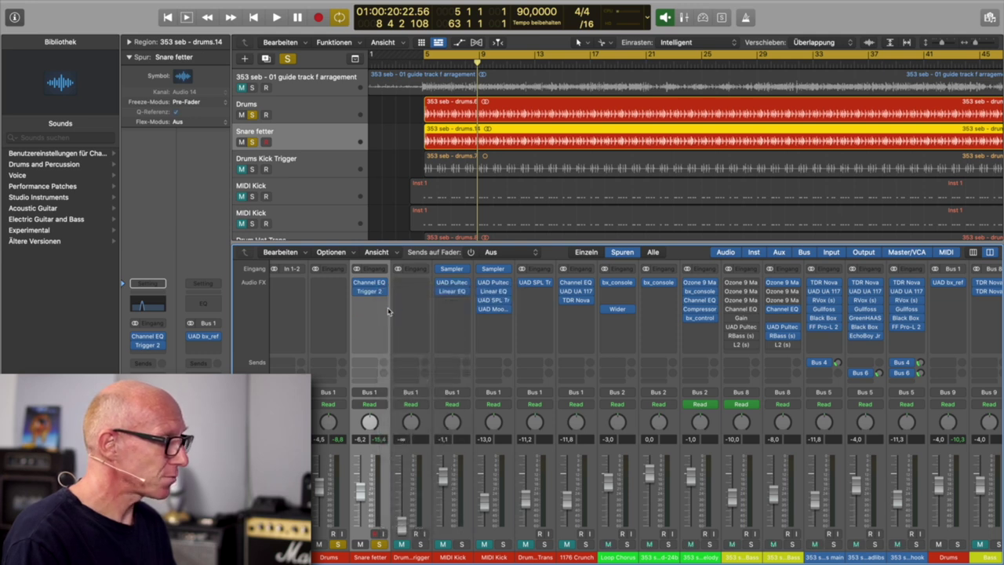
left_click(338, 544)
key("space")
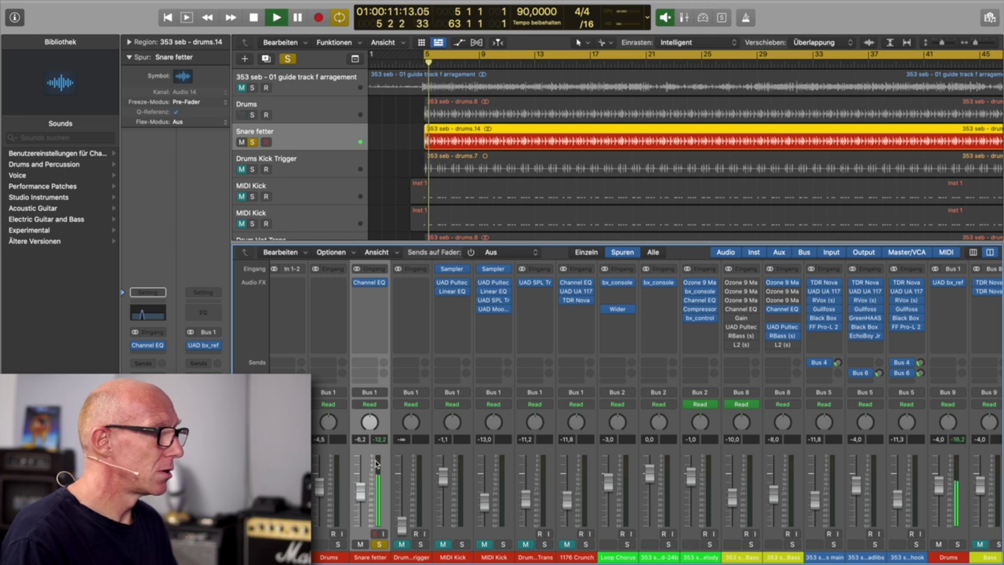
key("space")
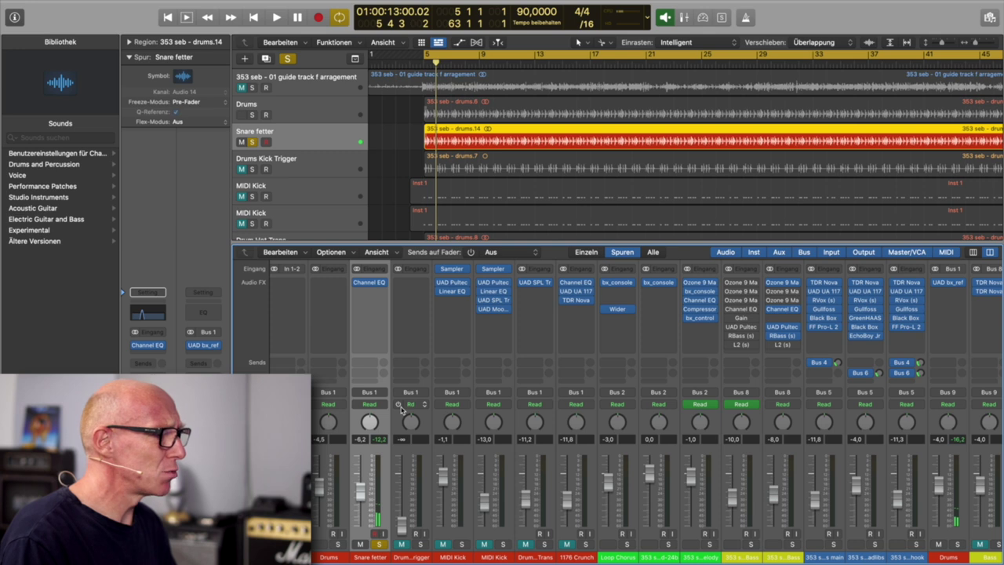
Step: Insert a stereo Noise Gate after the Channel EQ on Snare fetter, set its threshold to -12 dB during playback, and close it
left_click(384, 296)
mouse_move(389, 331)
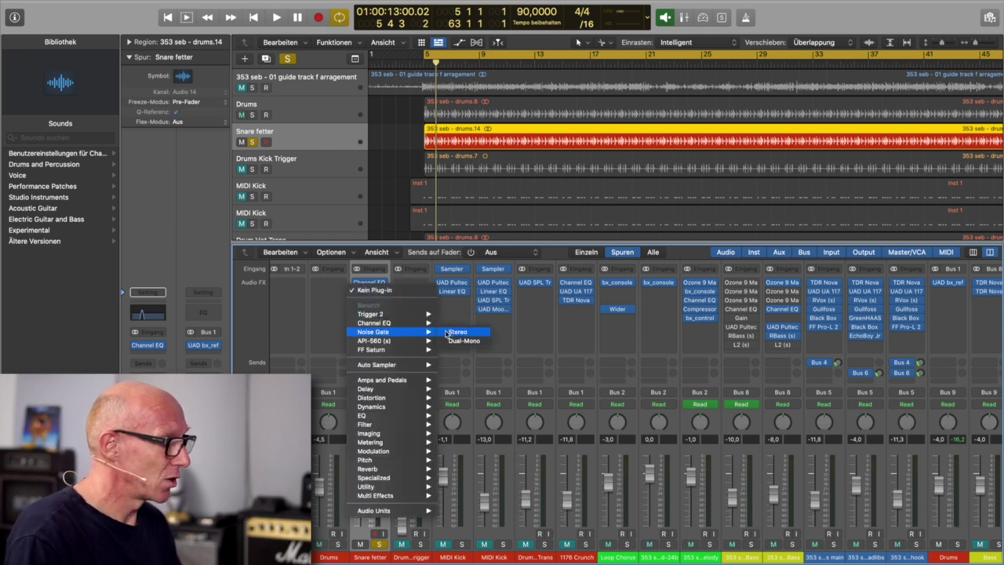
left_click(457, 333)
left_click_drag(449, 145, 540, 147)
key("space")
left_click_drag(436, 245, 431, 193)
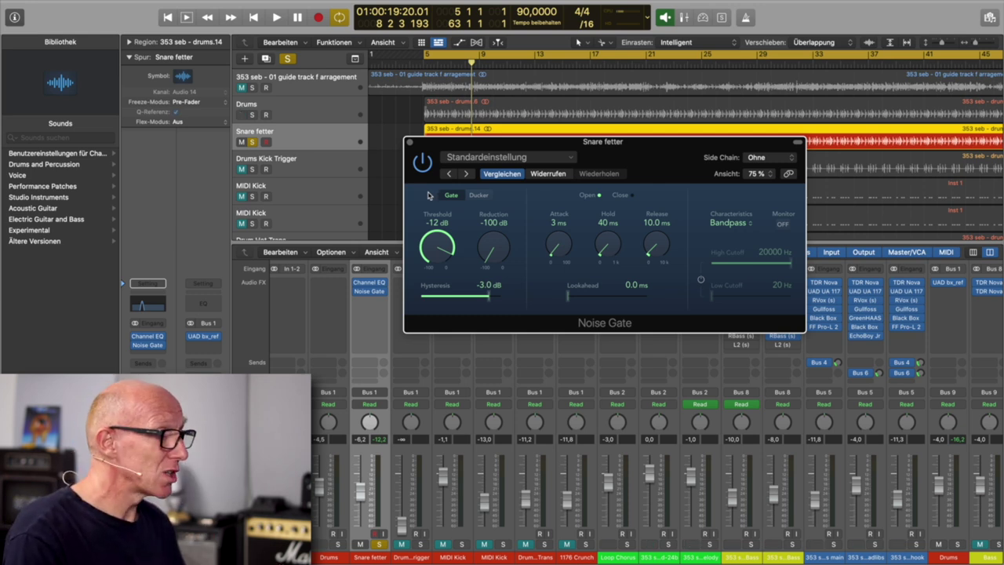
left_click(408, 143)
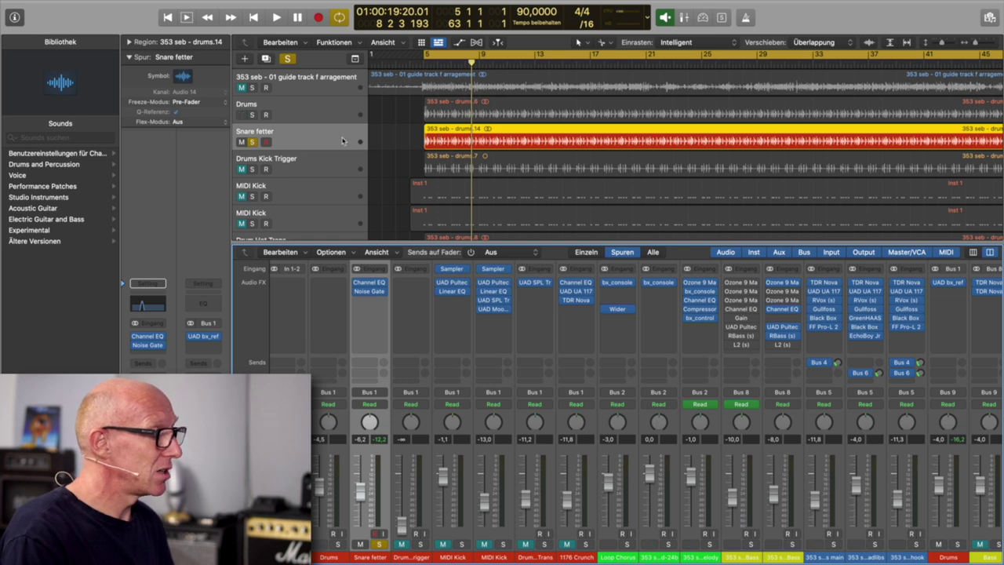
right_click(488, 143)
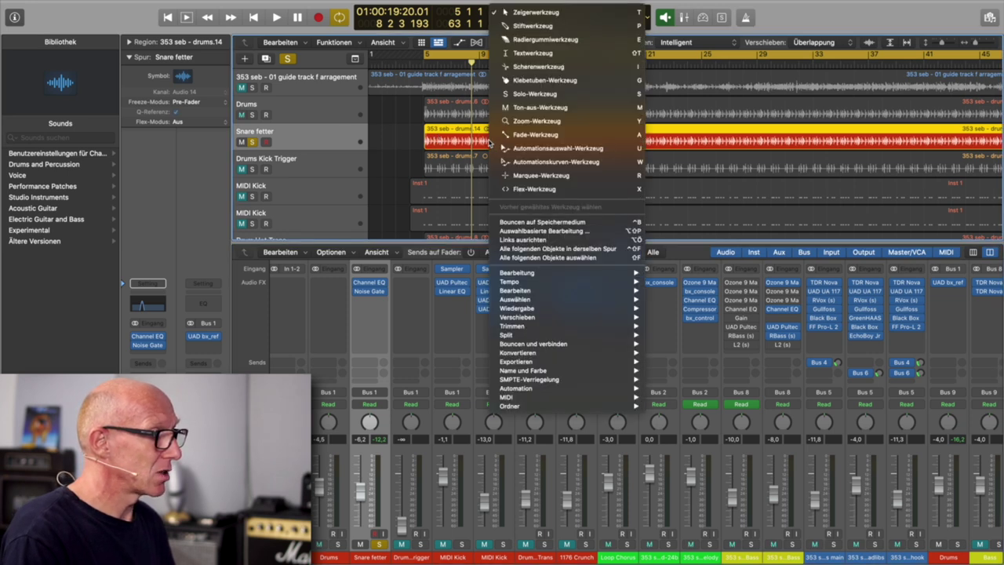
mouse_move(549, 344)
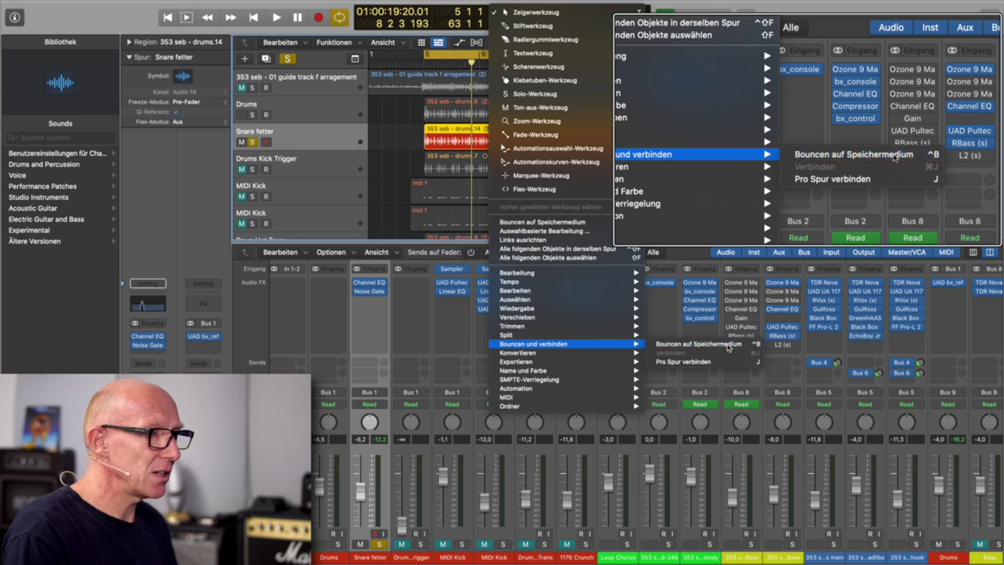
left_click(728, 347, "alt")
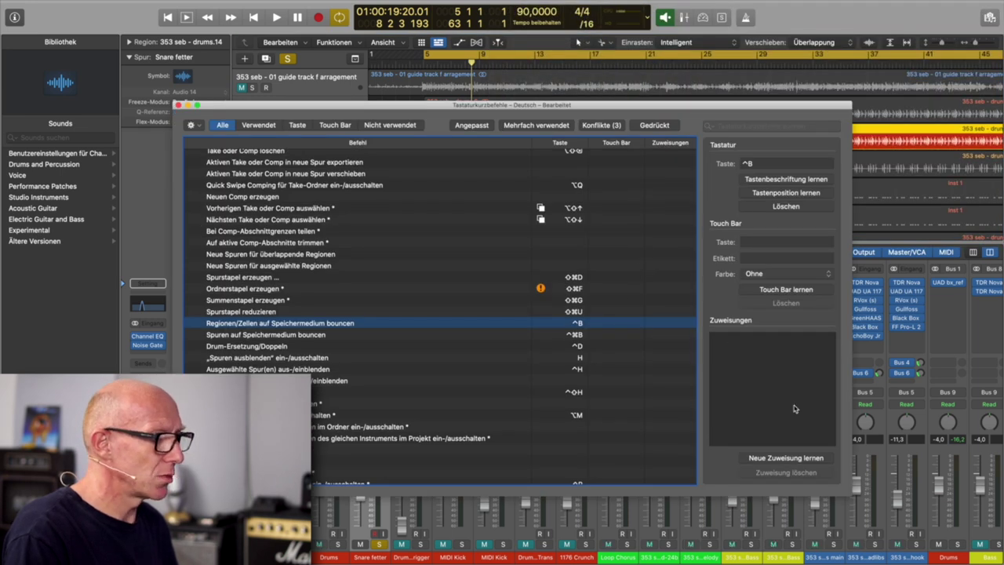
left_click(179, 105)
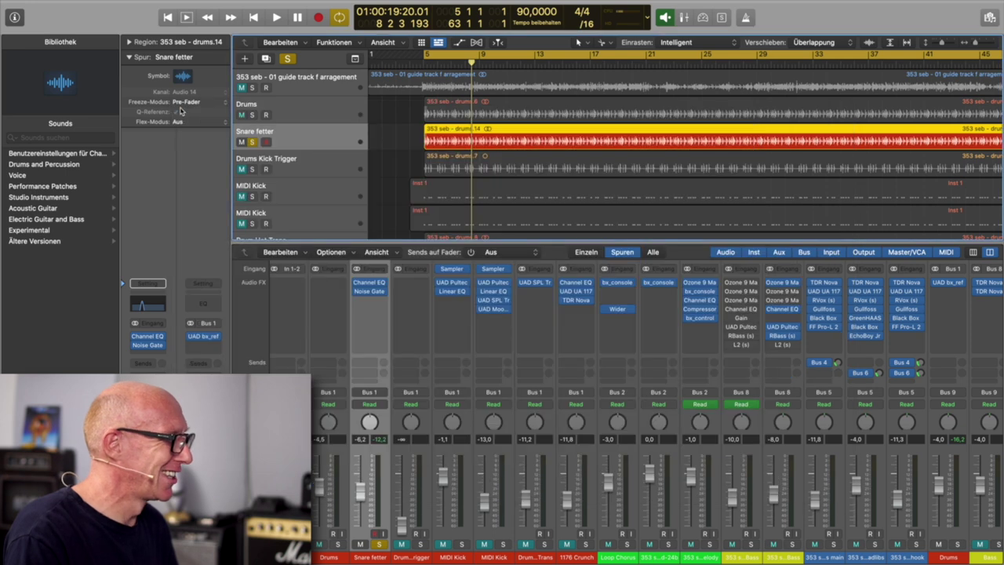
Step: Bounce the Snare fetter region in place to a new track named Snare Trigger, with the source muted
right_click(524, 144)
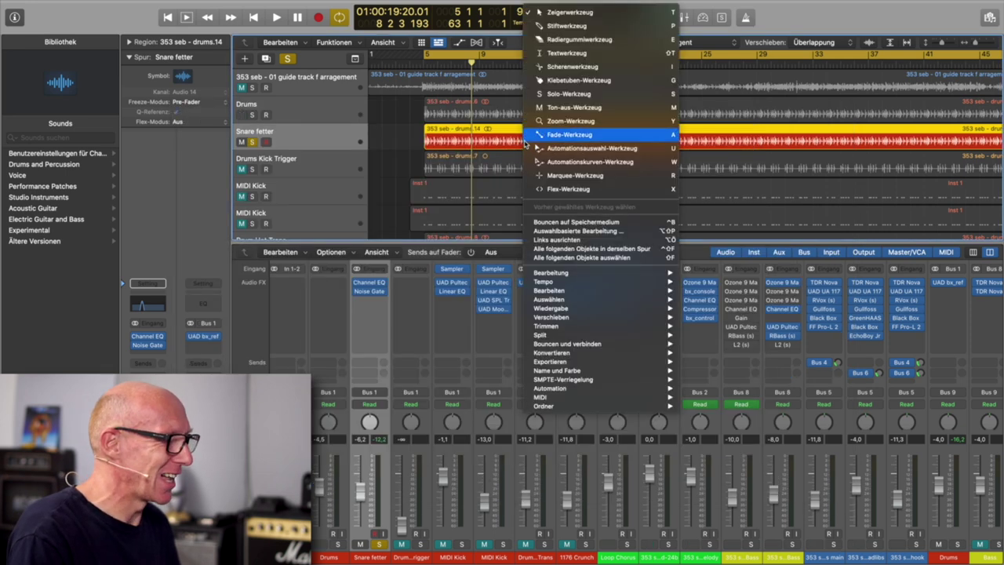
mouse_move(645, 345)
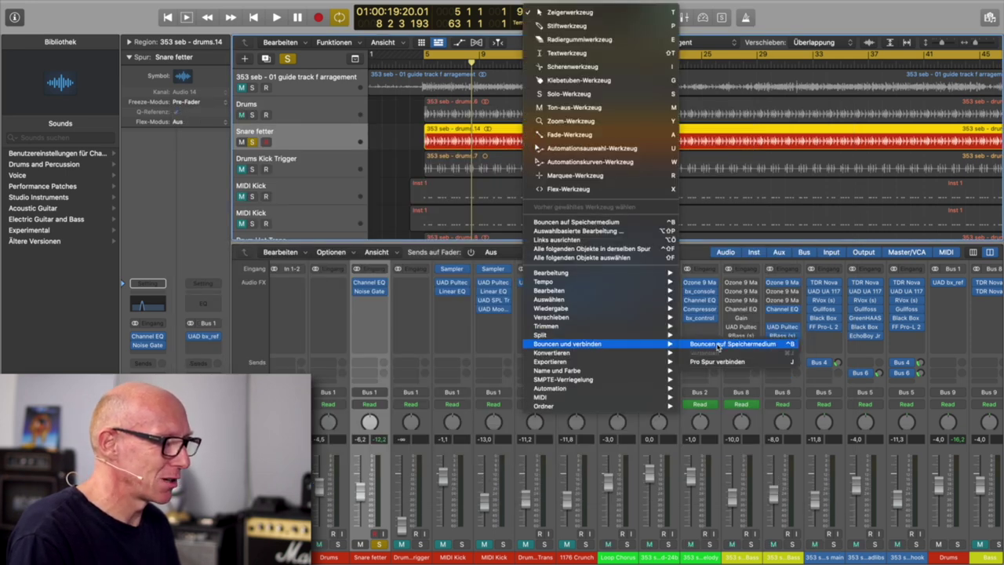
left_click(719, 346)
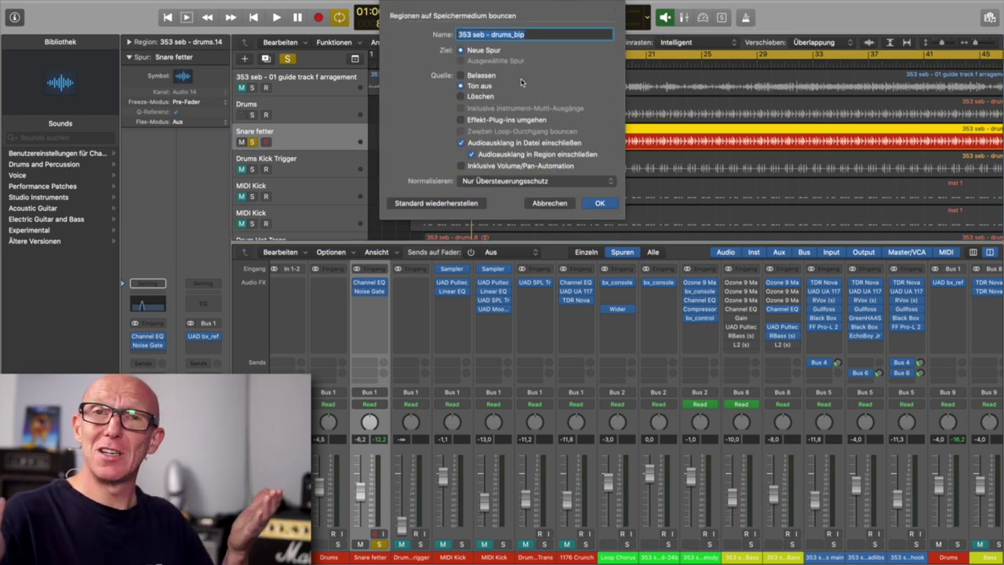
type("Sn")
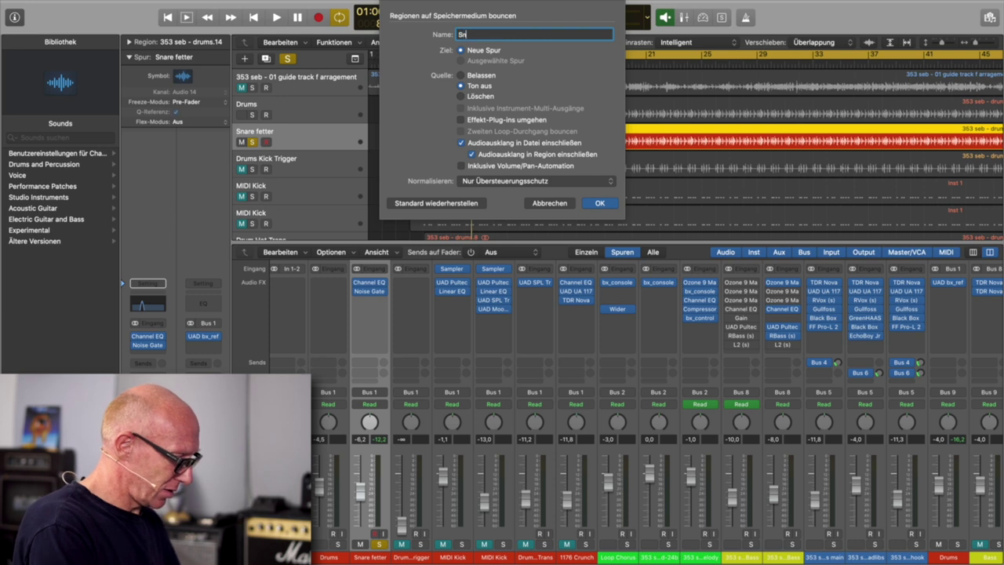
type("are Trigger")
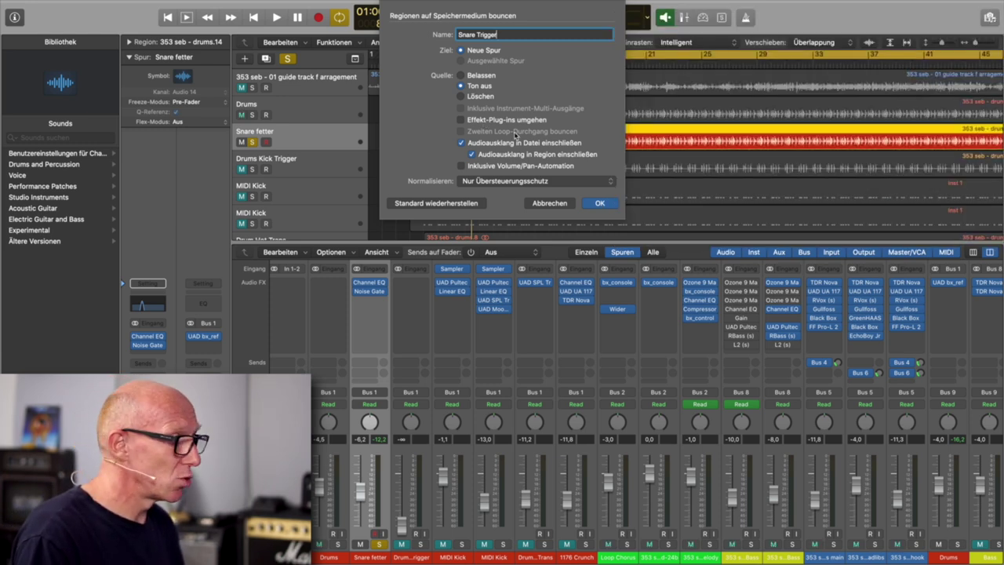
left_click(601, 203)
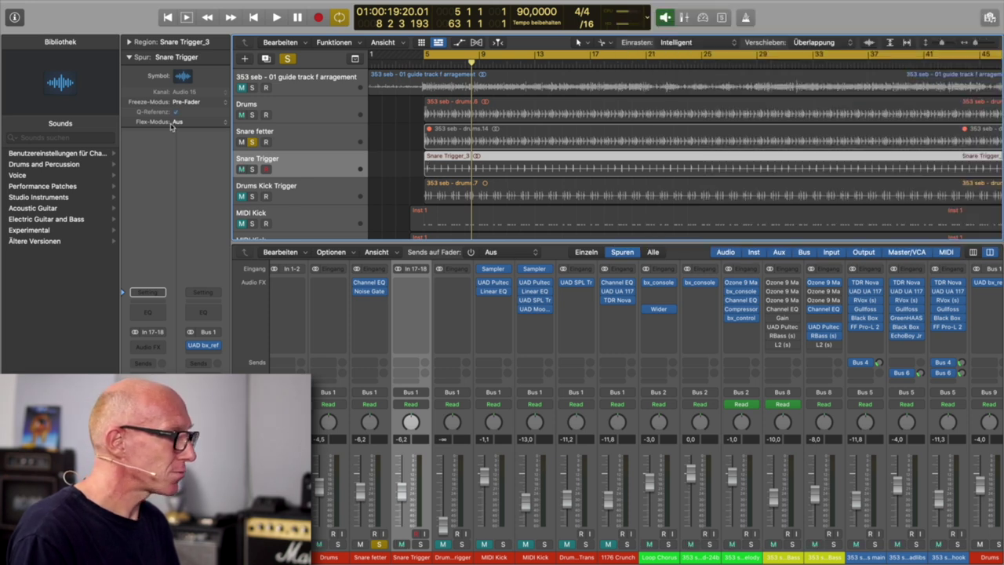
Step: Take Snare fetter out of solo, mute it, and select the Snare Trigger track
left_click(296, 142)
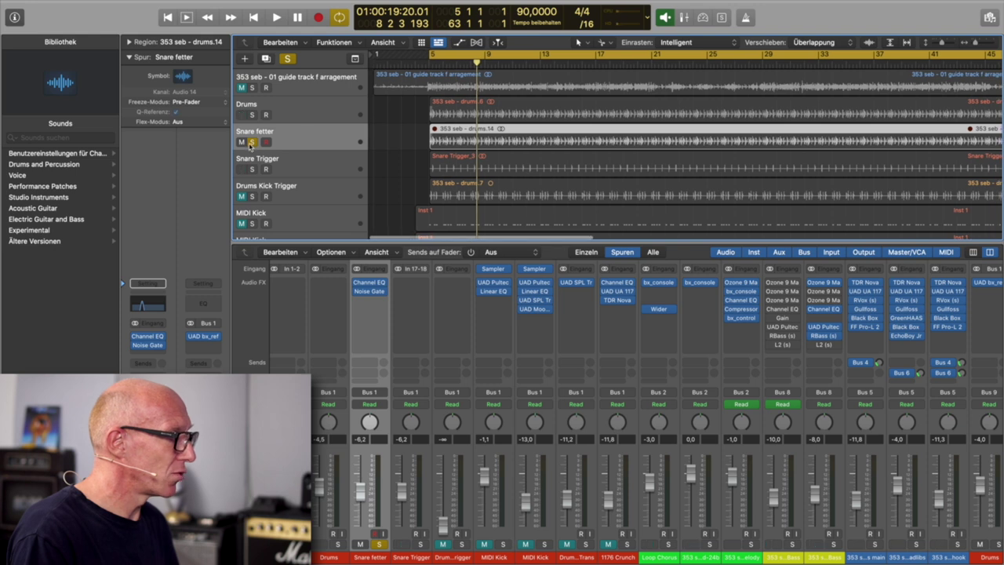
left_click(252, 142)
left_click(306, 164)
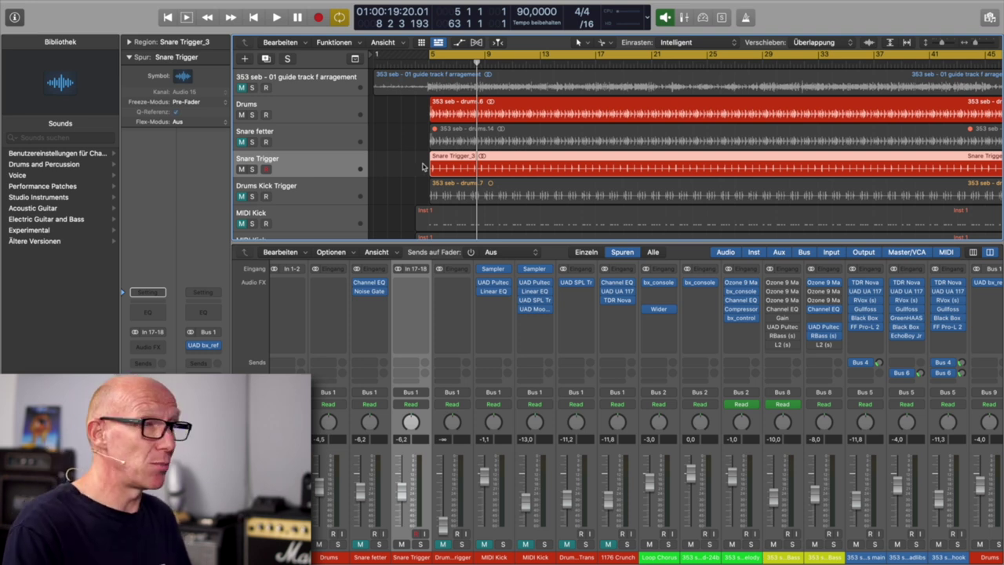
Step: Start drum replacement/doubling on the Snare Trigger track, using doubling mode with Snare as the instrument after trying Kick
mouse_move(251, 5)
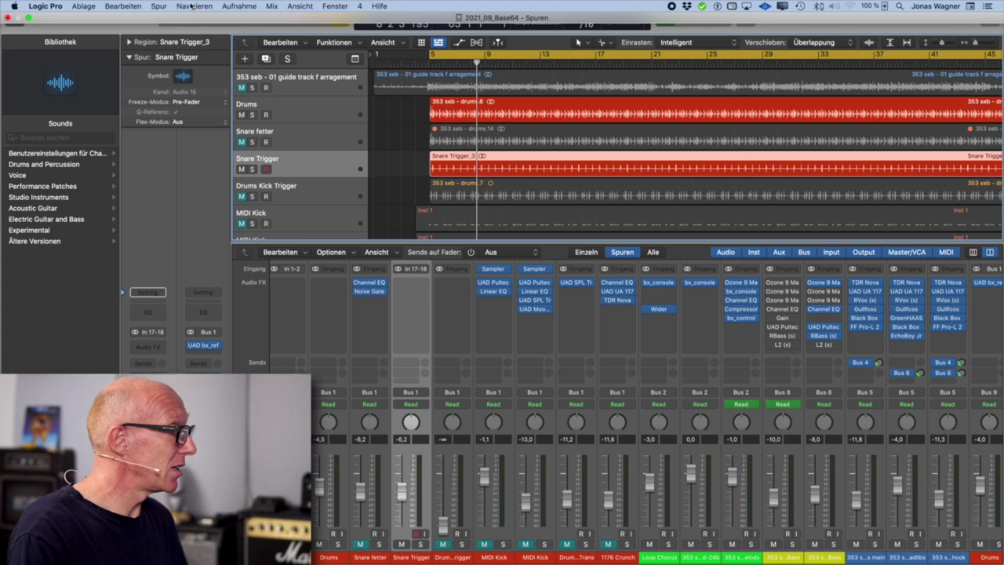
left_click(157, 6)
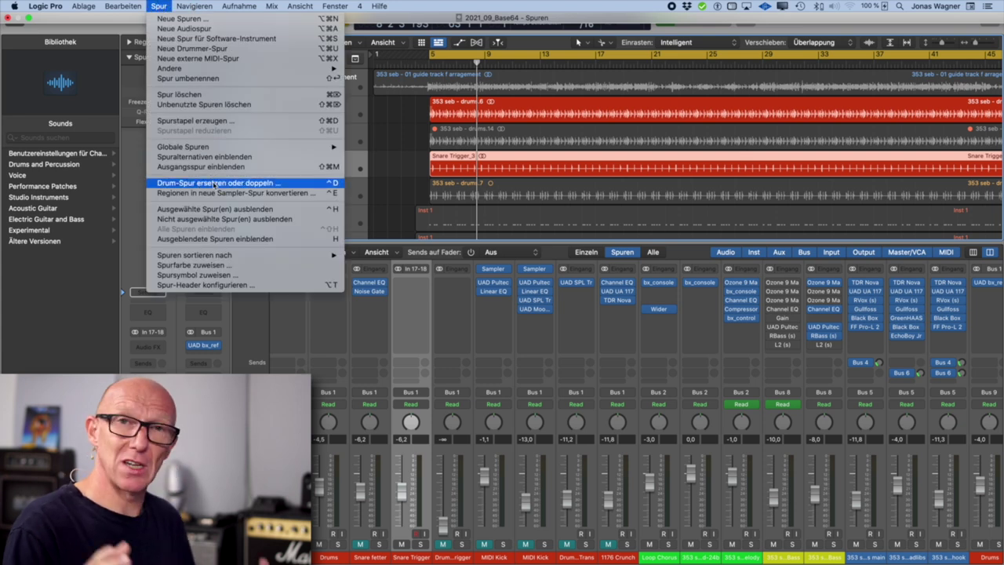
left_click(261, 183)
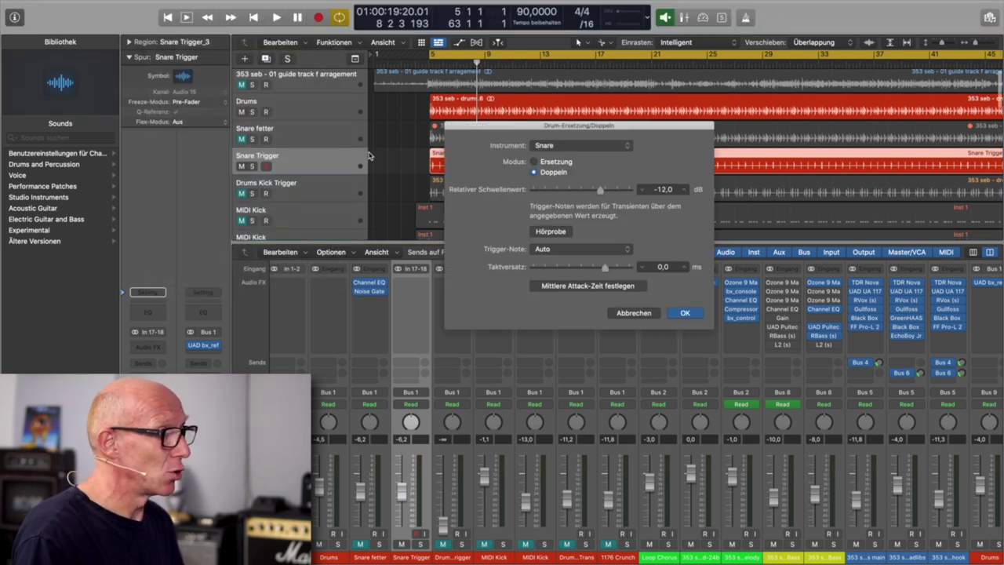
left_click_drag(544, 128, 611, 115)
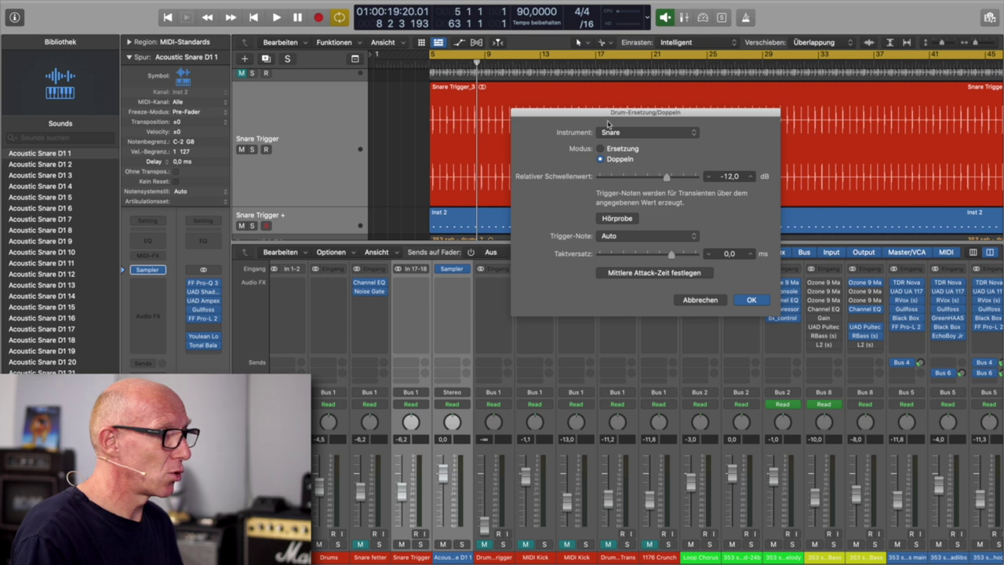
left_click(692, 138)
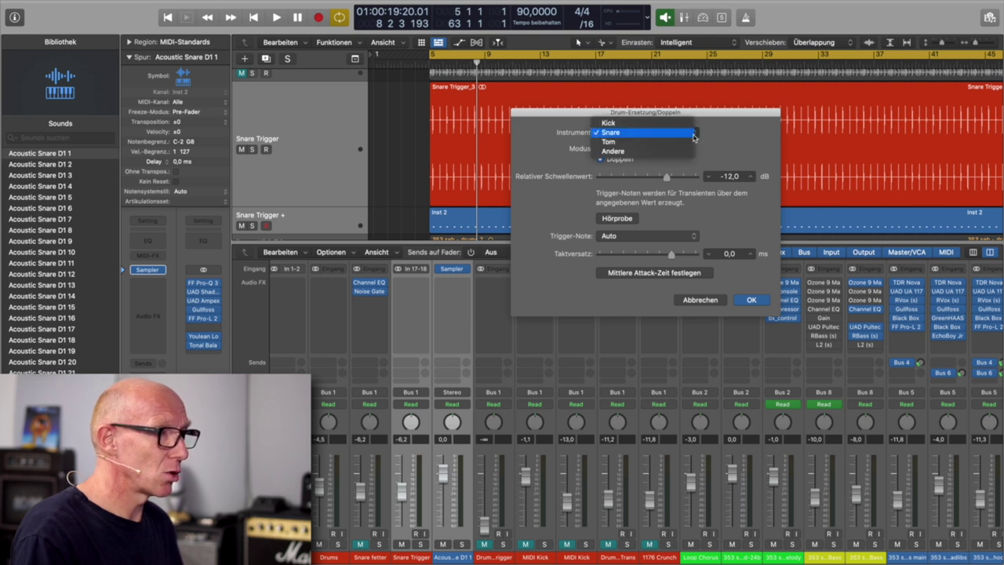
left_click(651, 124)
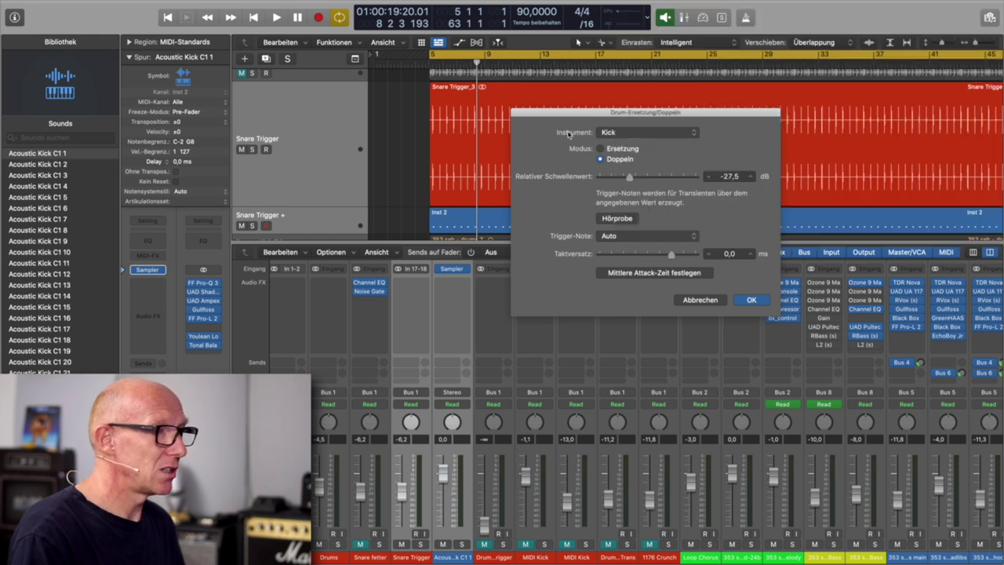
left_click(693, 132)
left_click(672, 142)
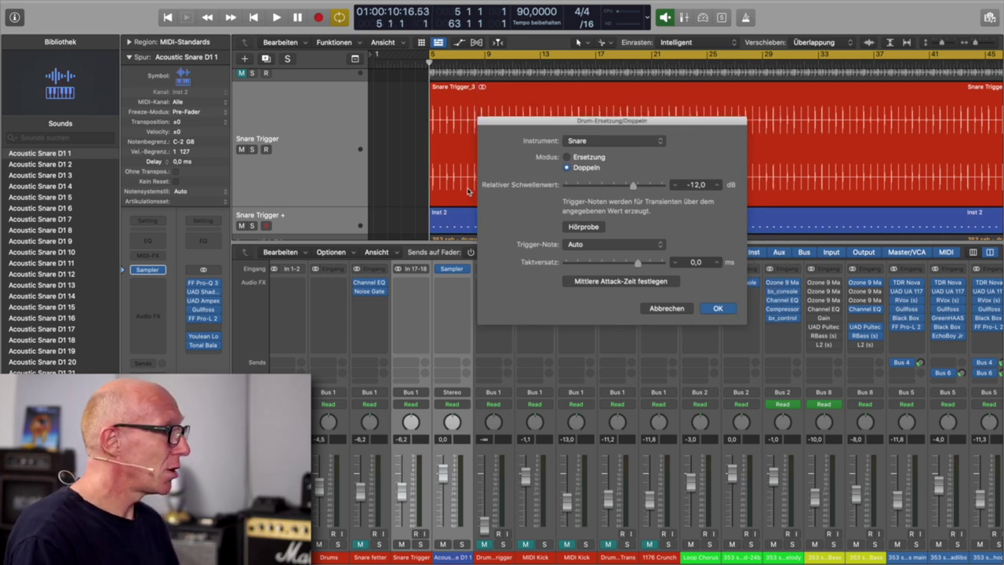
Step: Audition Acoustic Snare D1 2, 3 and 4 with the trigger preview, choose Acoustic Snare D1 1, and confirm the doubling
left_click(583, 228)
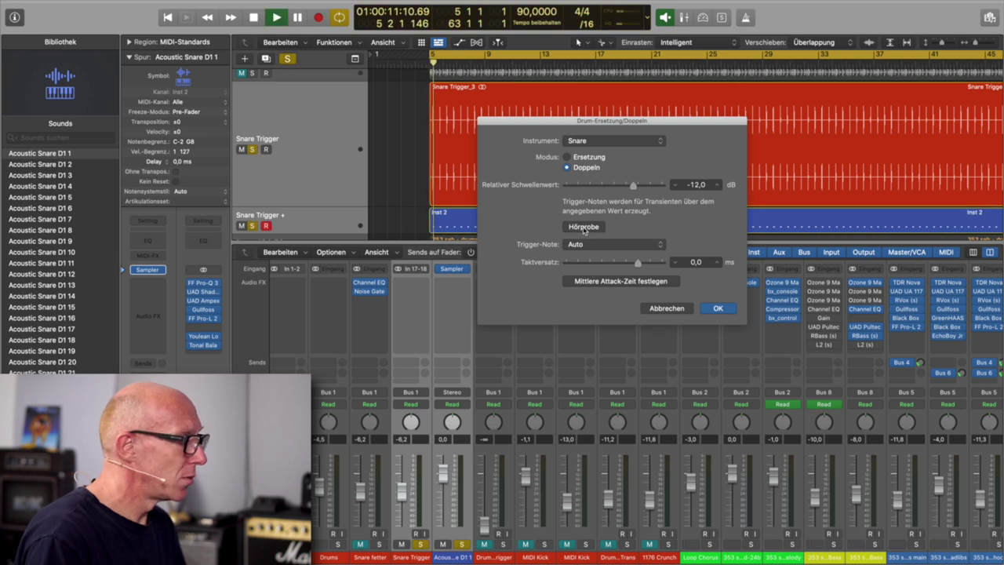
left_click(43, 164)
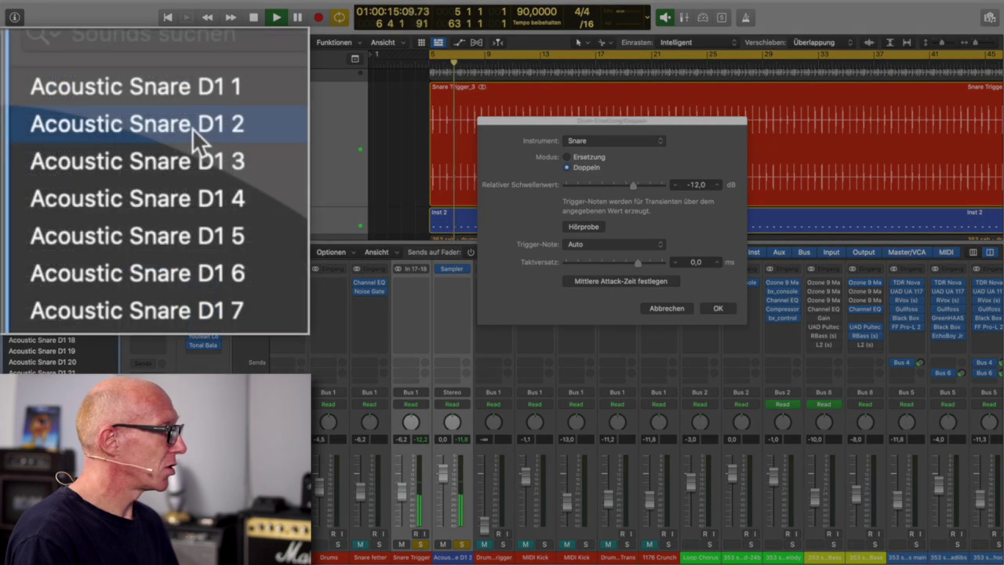
left_click(197, 164)
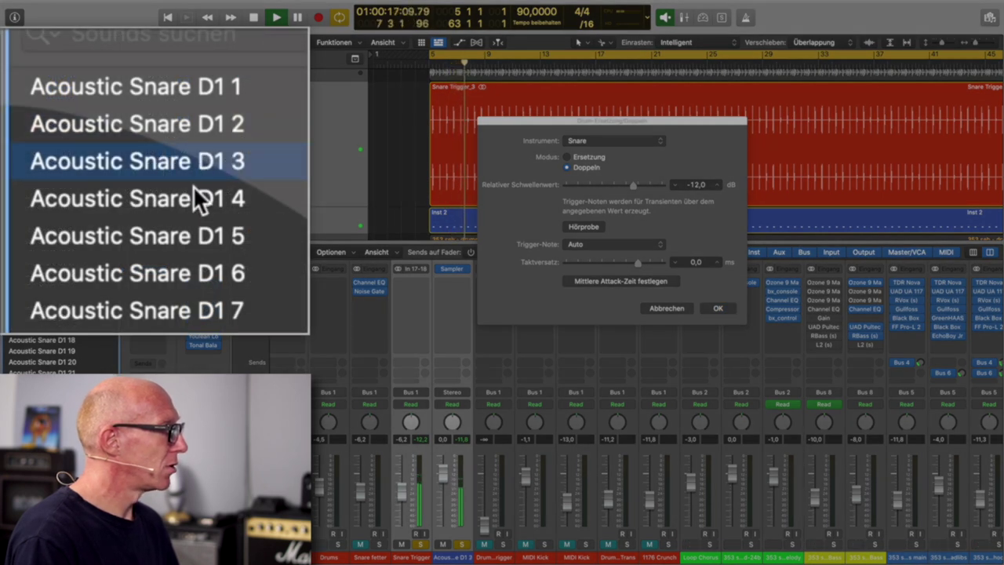
left_click(194, 202)
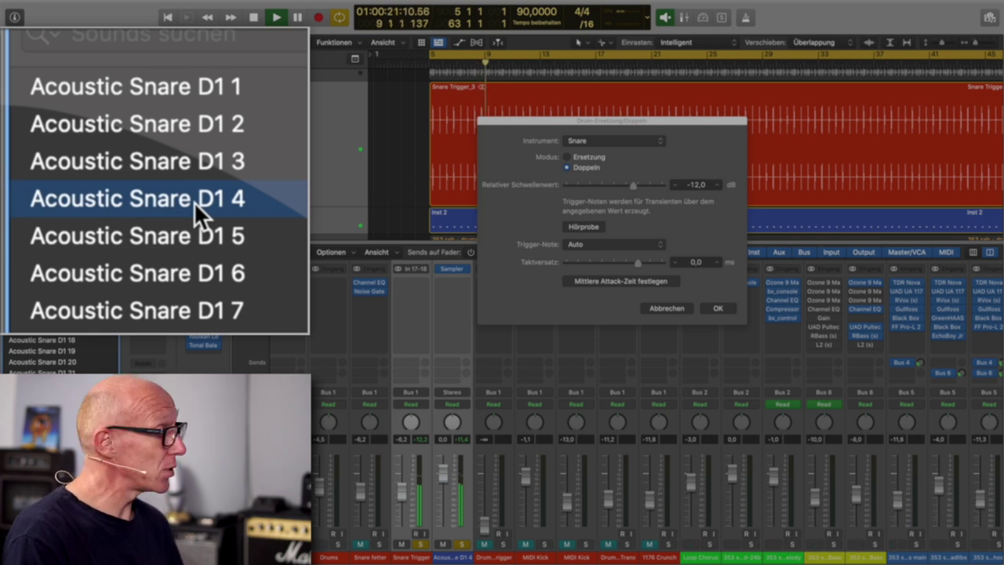
left_click(202, 101)
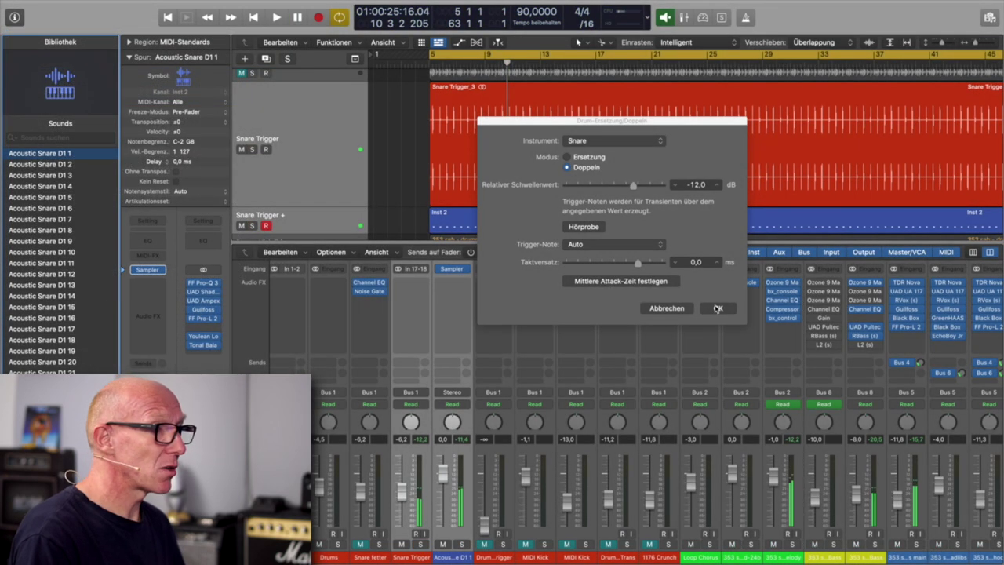
left_click(717, 307)
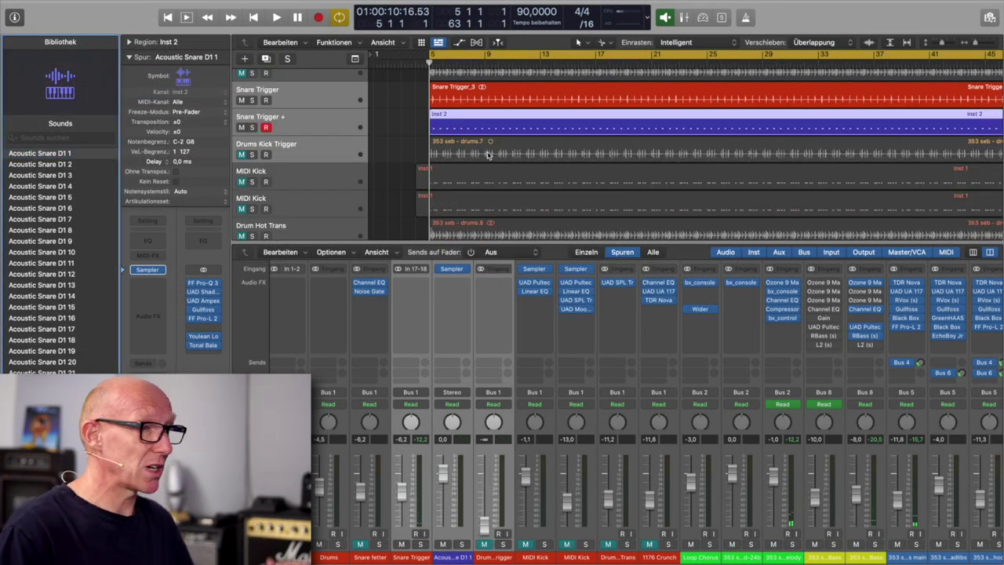
Step: Mute the Snare Trigger audio track and select the Snare Trigger + instrument track
left_click(298, 126)
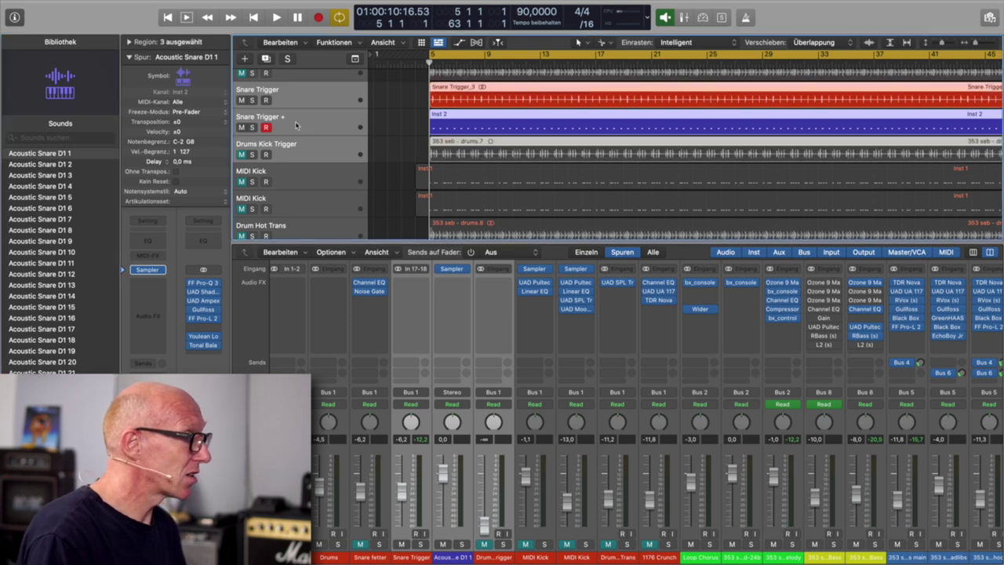
left_click(302, 103)
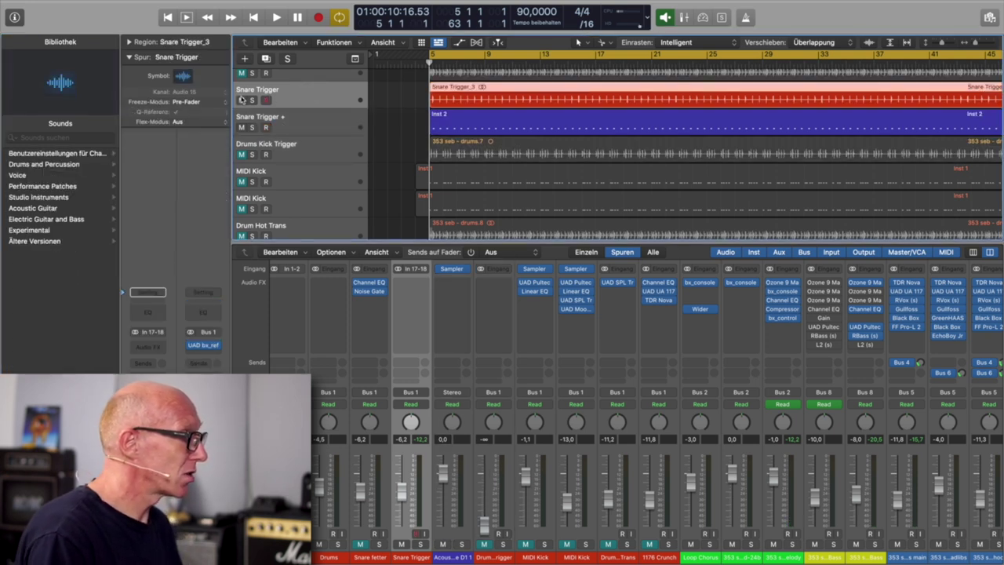
left_click(241, 100)
left_click(299, 120)
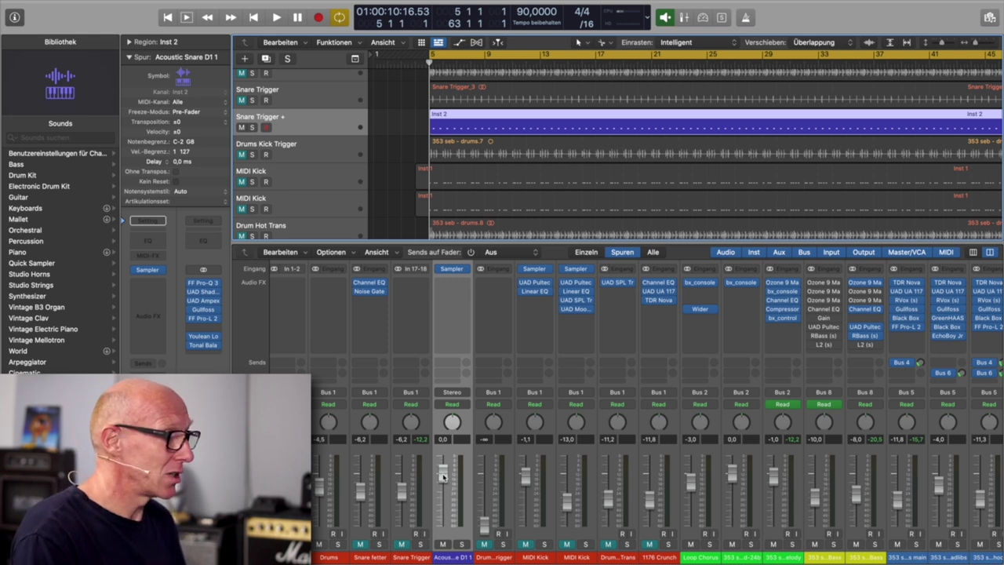
Step: Blend the Acoustic Snare D1 1 channel into the mix during playback, raising its fader from the bottom to -4.3 dB
key("x")
key("x")
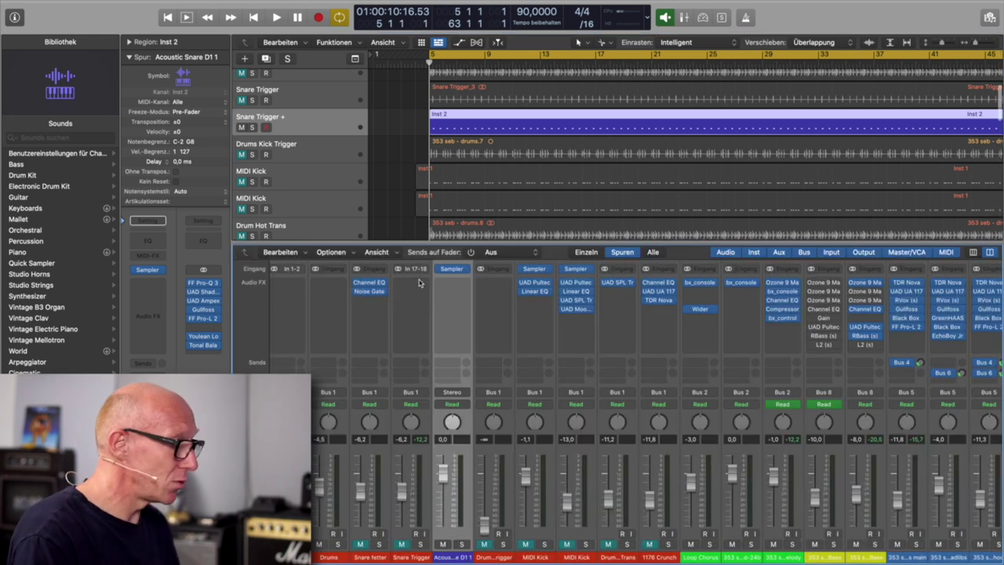
left_click_drag(444, 485, 430, 508)
key("space")
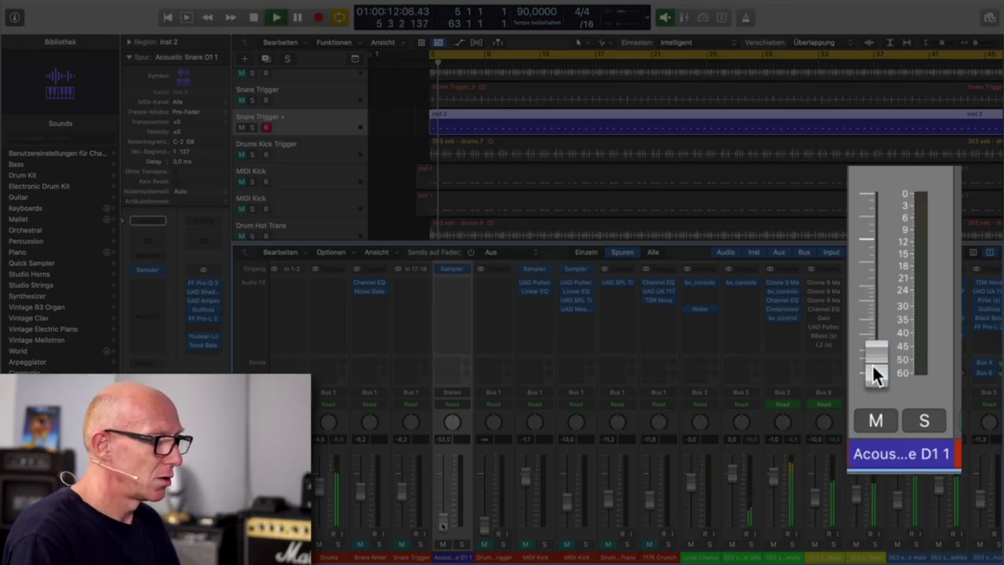
left_click_drag(444, 522, 443, 486)
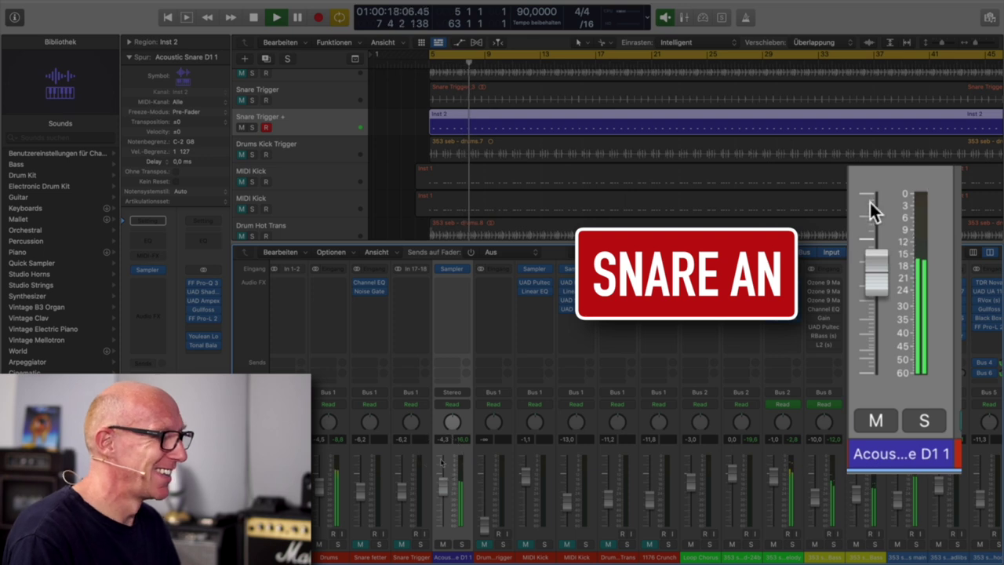
Step: Compare the mix with and without the Acoustic Snare D1 1 channel by muting and unmuting it, and stop playback
left_click(443, 544)
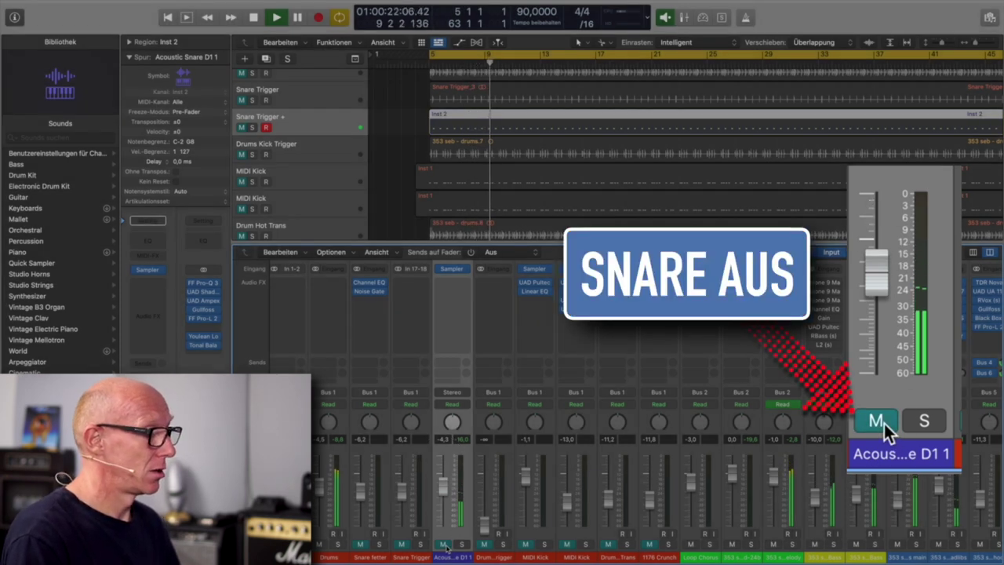
left_click(443, 544)
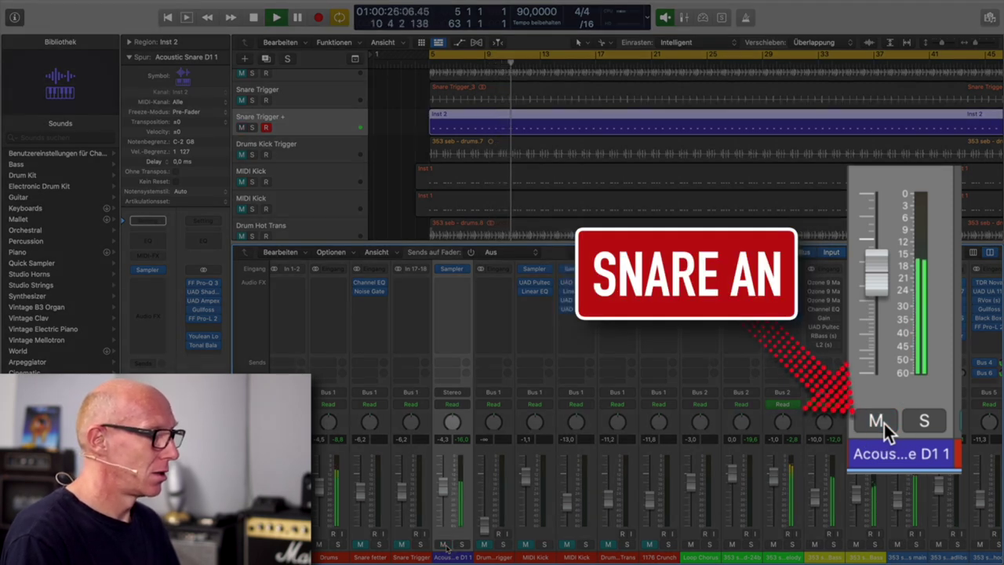
key("space")
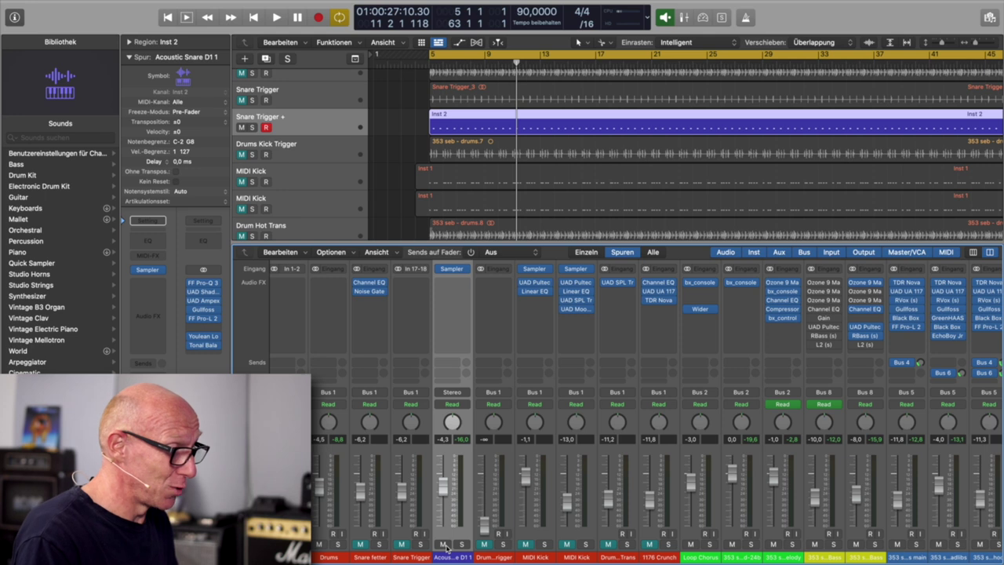
Step: Listen to the two MIDI Kick tracks in solo, each one alone and both together
left_click(544, 545)
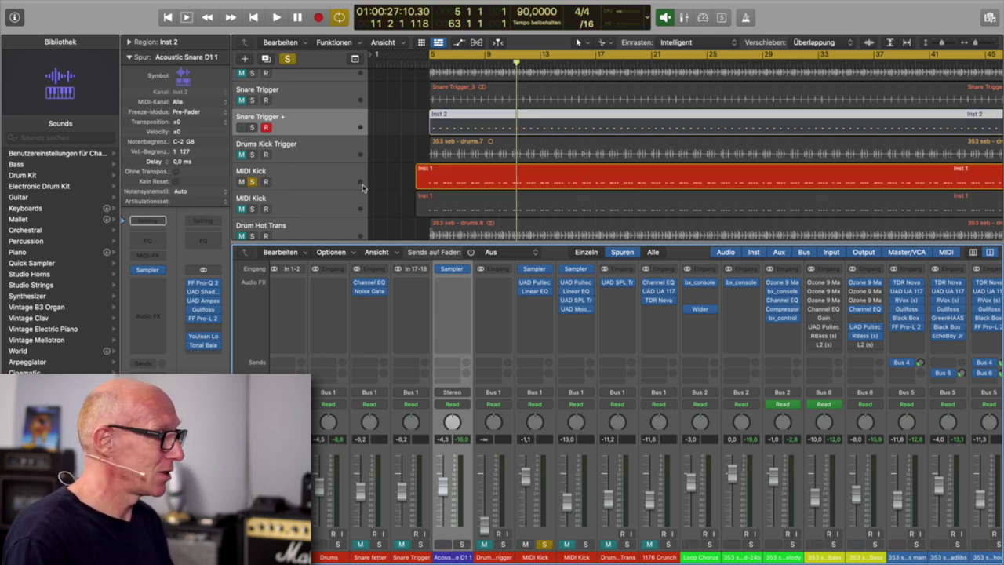
scroll(363, 187, "down", 3)
key("space")
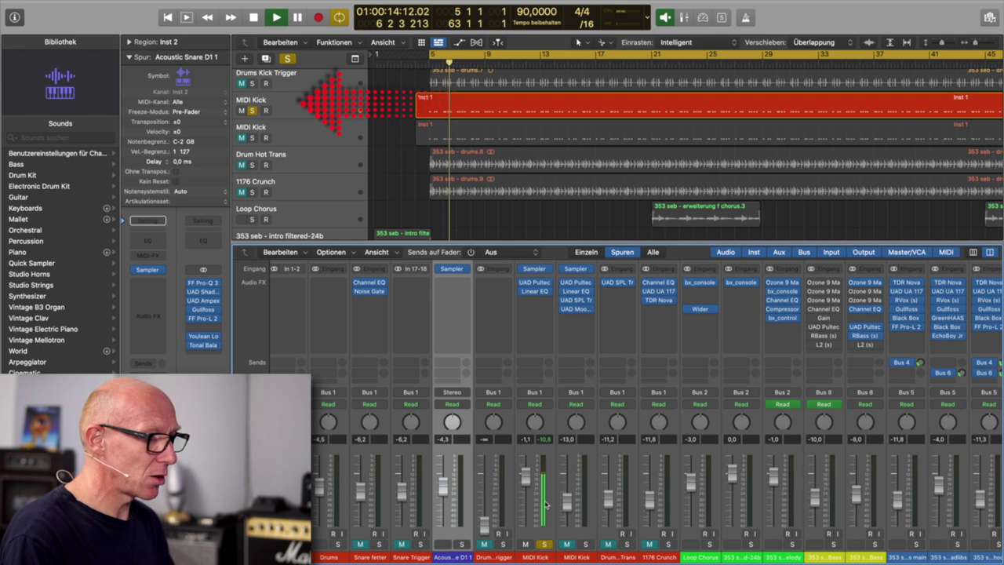
left_click(585, 544, "alt")
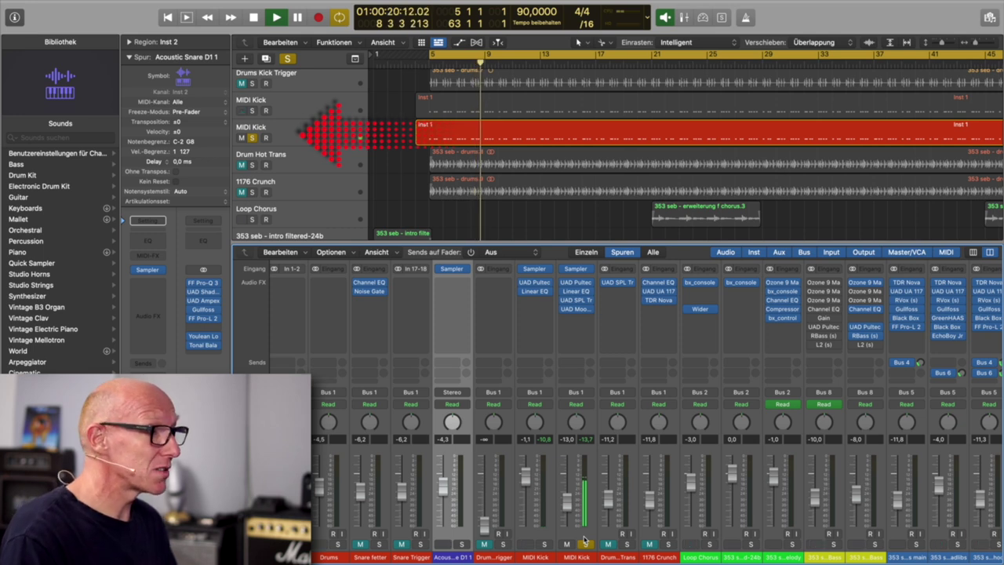
left_click(545, 544)
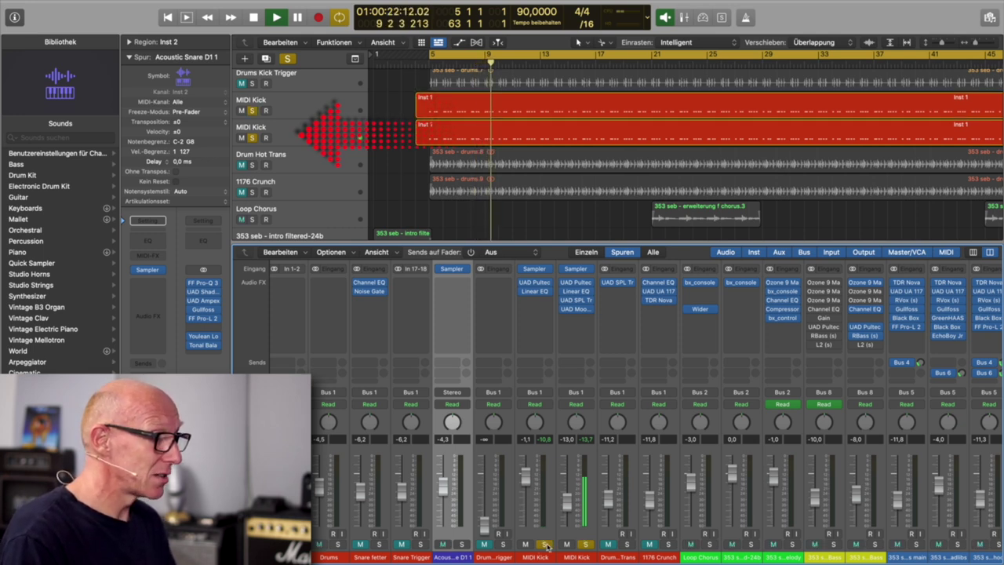
Step: Add Acoustic Snare D1 1 and Drums to the solo, compare with the doubled channels' solo off and on, and stop playback
left_click(462, 545)
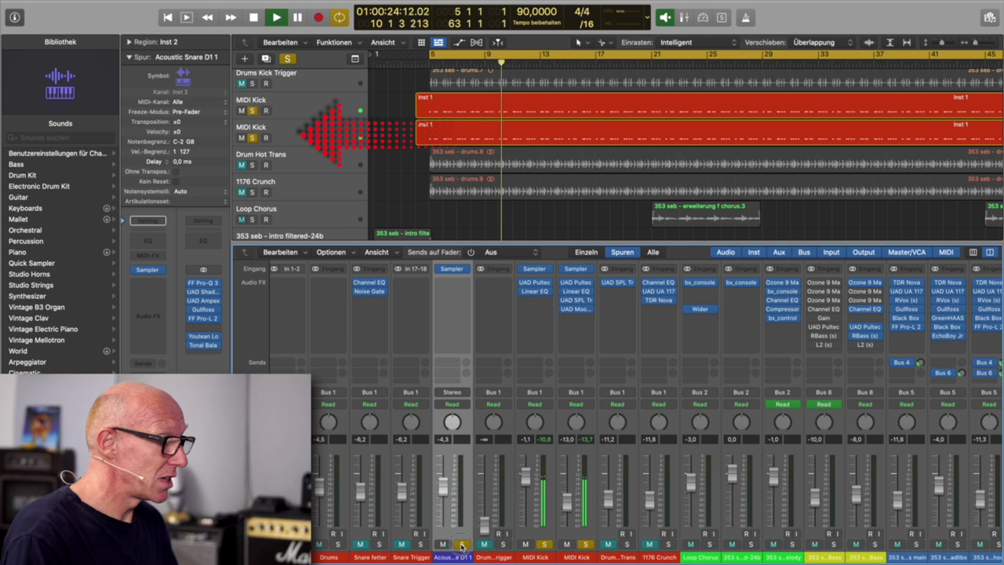
left_click(337, 544)
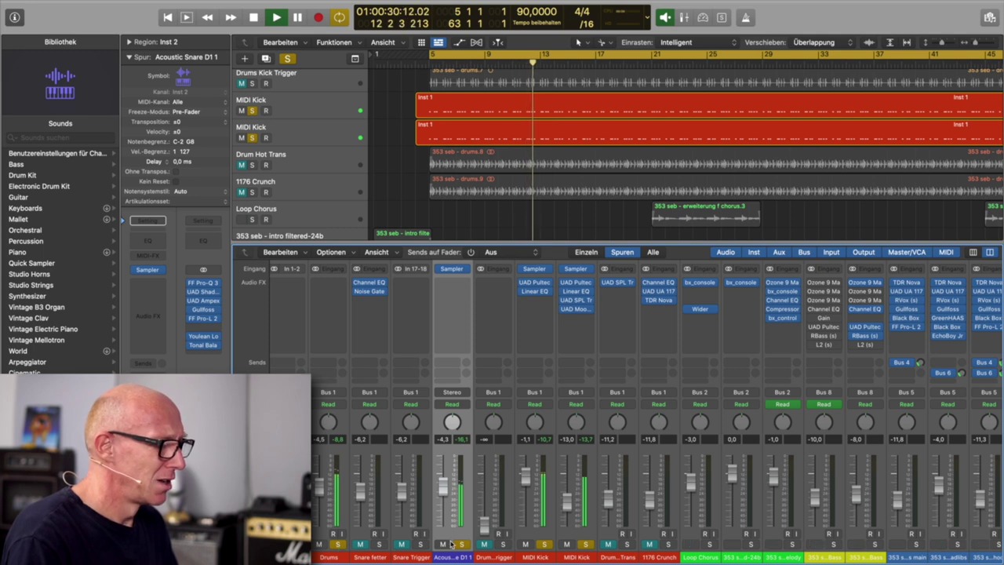
left_click(585, 544)
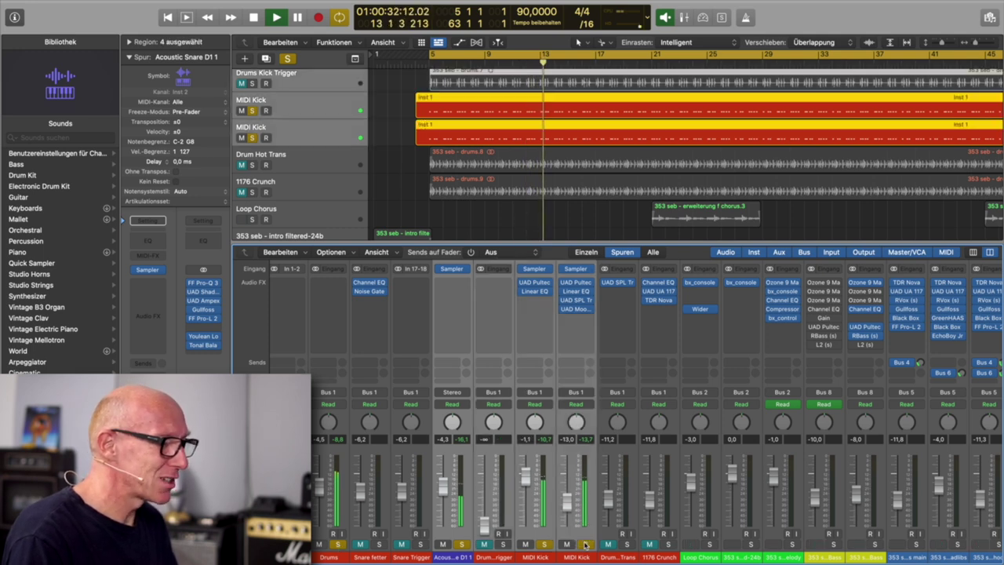
left_click(585, 543)
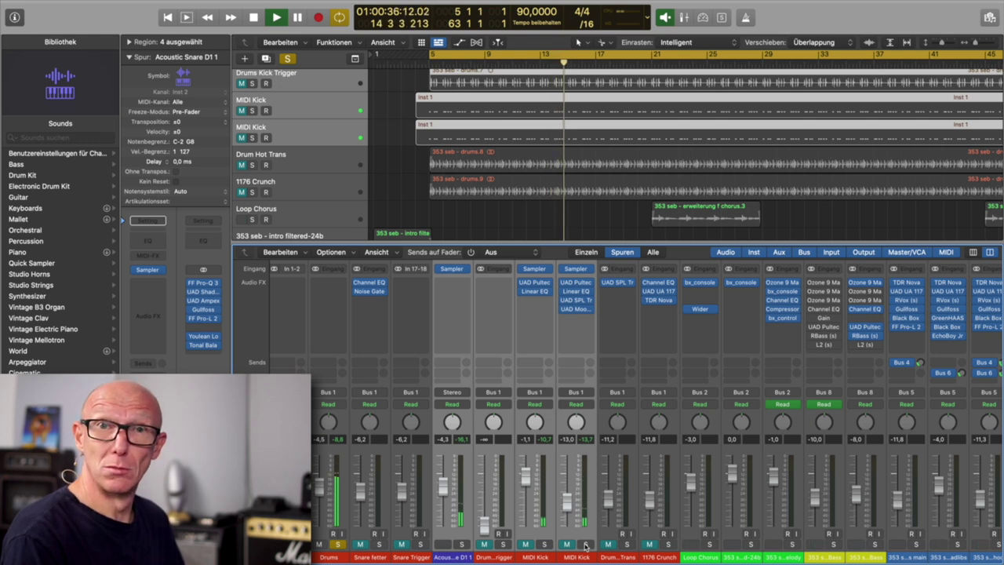
left_click(586, 544)
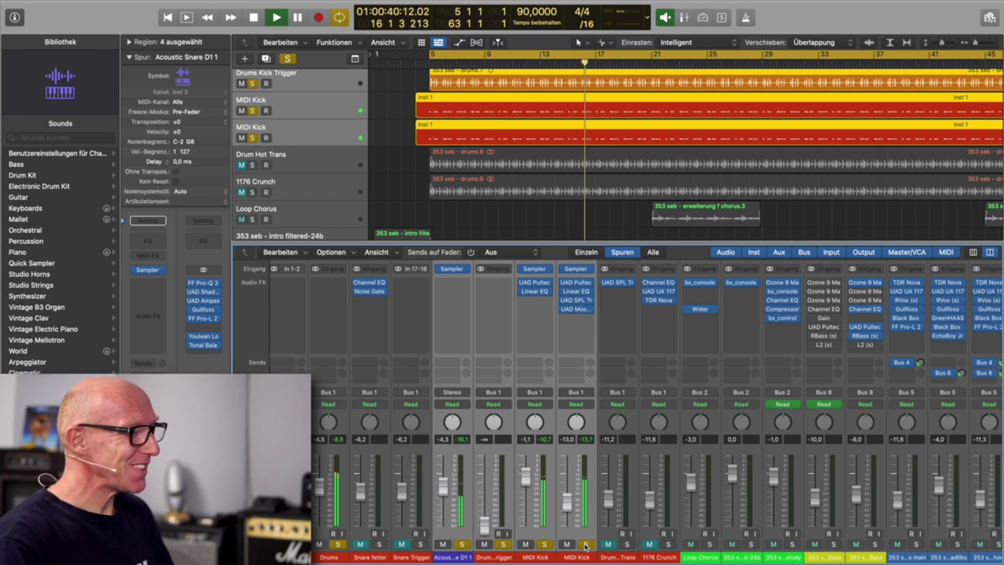
key("space")
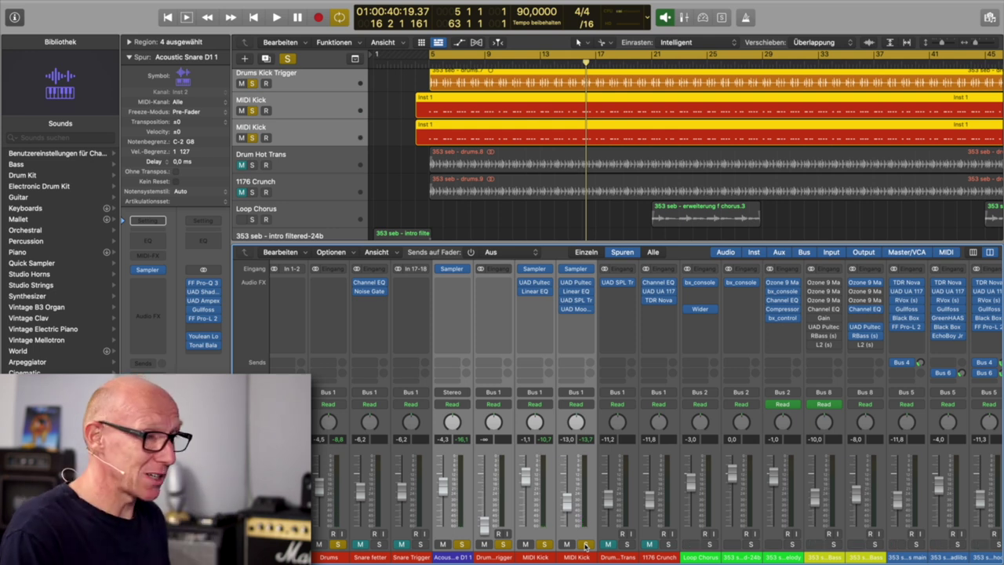
Step: Solo only the Drum Hot Trans channel and open its UAD SPL Transient Designer plug-in
left_click(608, 535)
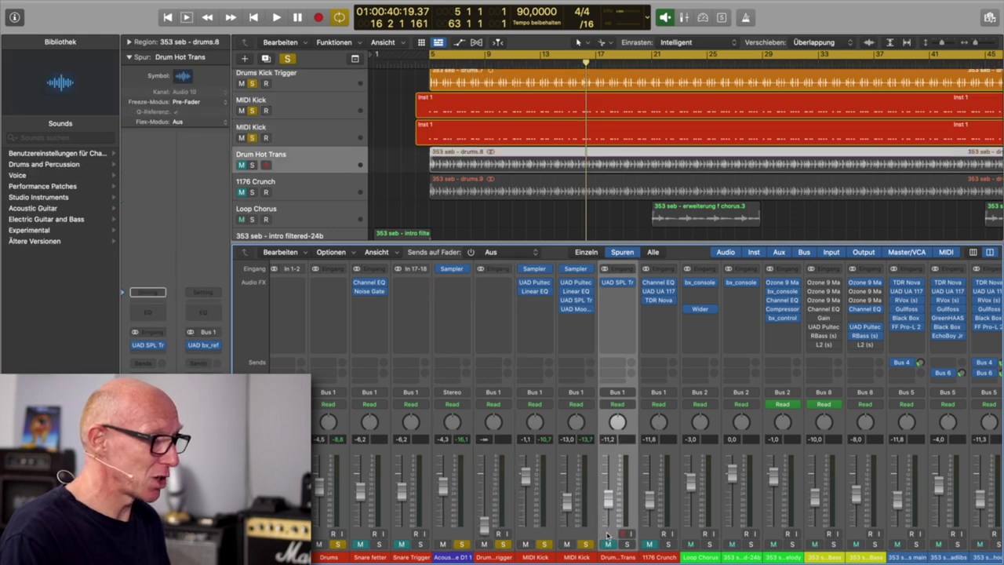
left_click(627, 544)
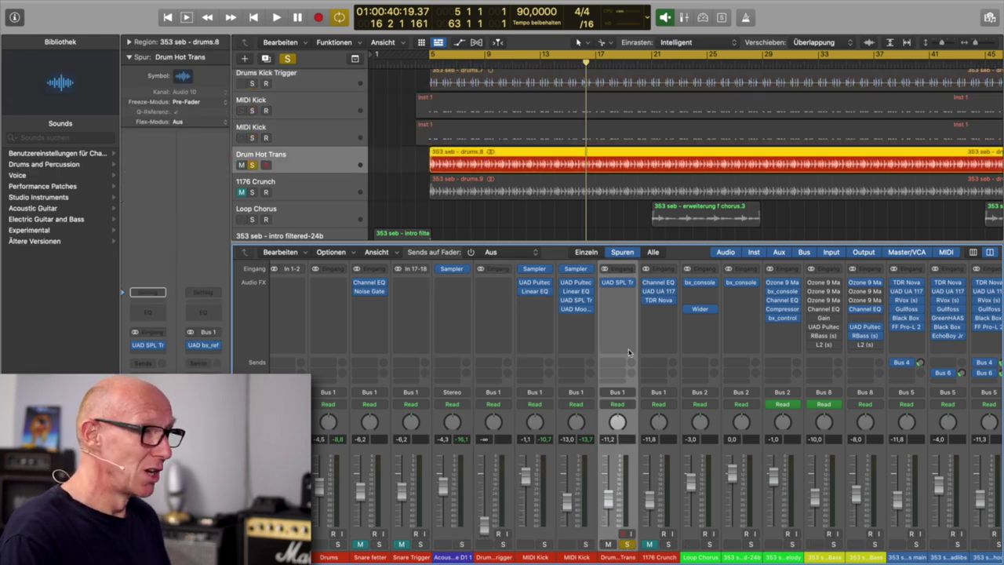
left_click(625, 284)
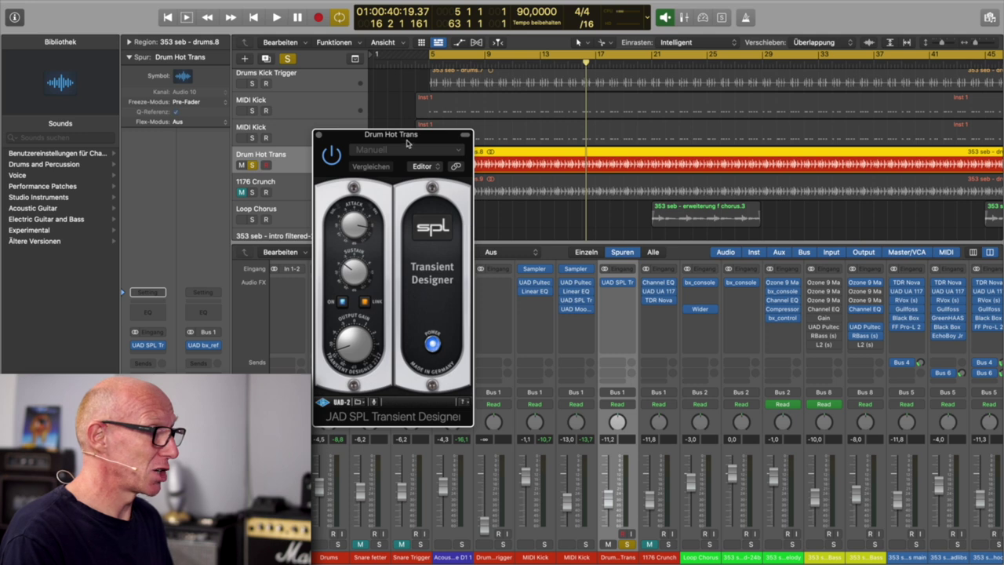
Step: Raise the Drum Hot Trans fader to -1.4 dB and play the soloed channel to hear its Transient Designer processing
left_click_drag(407, 140, 397, 137)
left_click_drag(610, 499, 609, 475)
key("space")
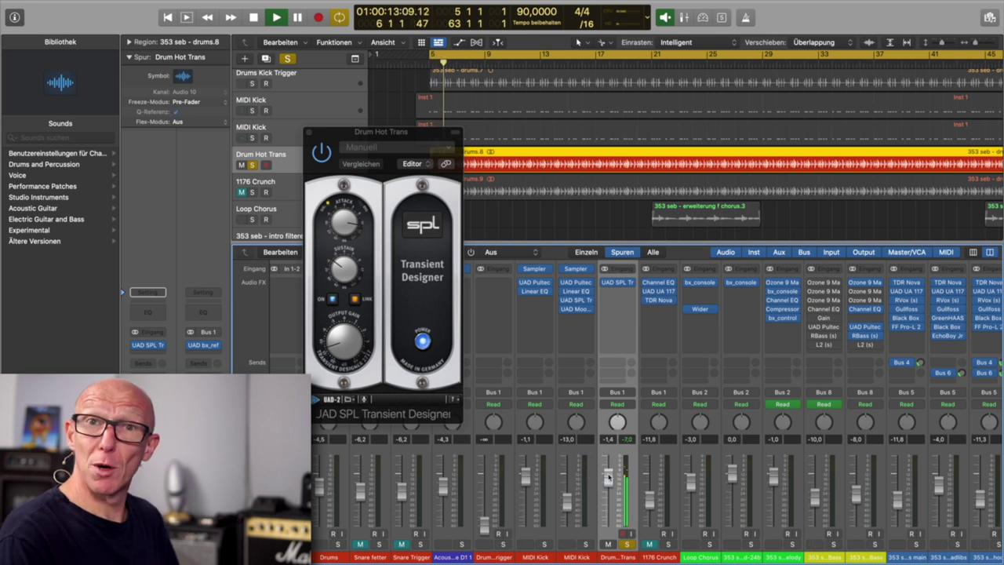
Step: Solo only the 1176 Crunch channel with its UAD UA 1176 plug-in open, and audition it with the fader at -2.4 dB
left_click(667, 544)
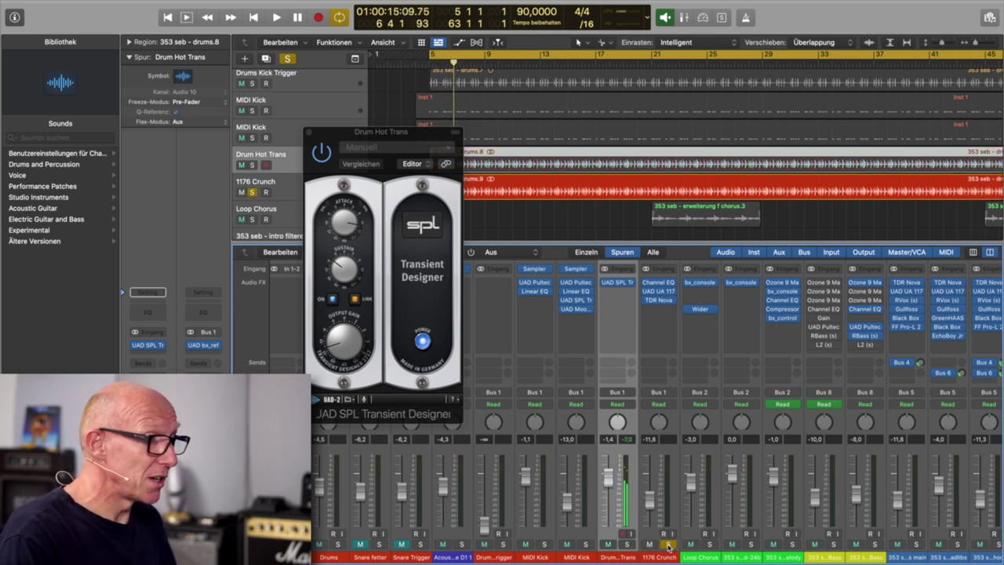
left_click(659, 293)
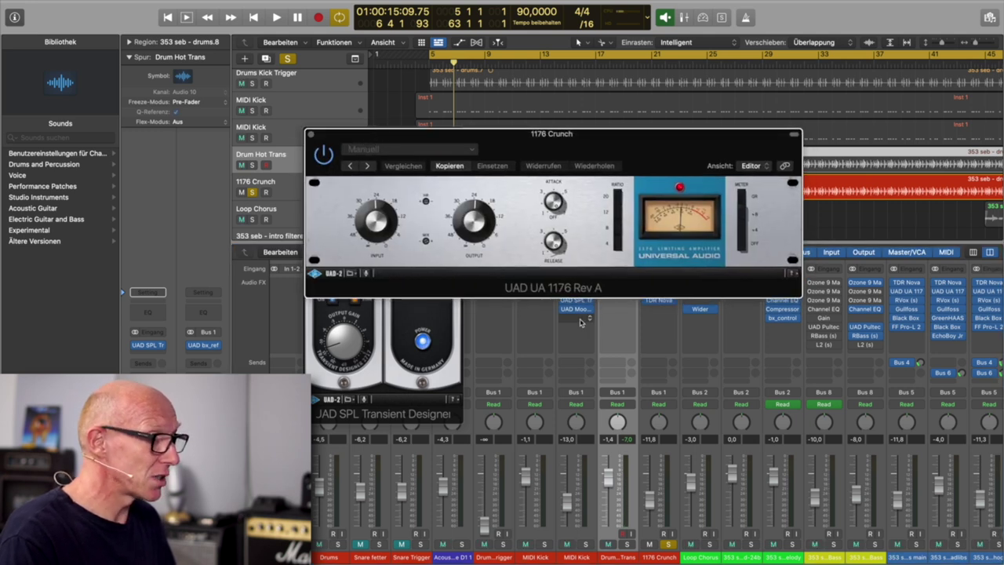
key("space")
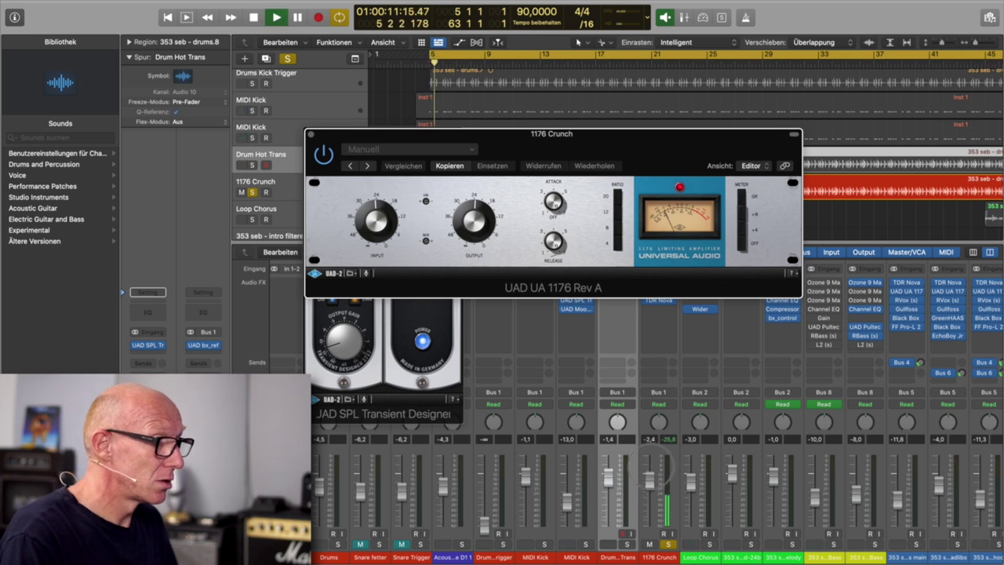
left_click(652, 467)
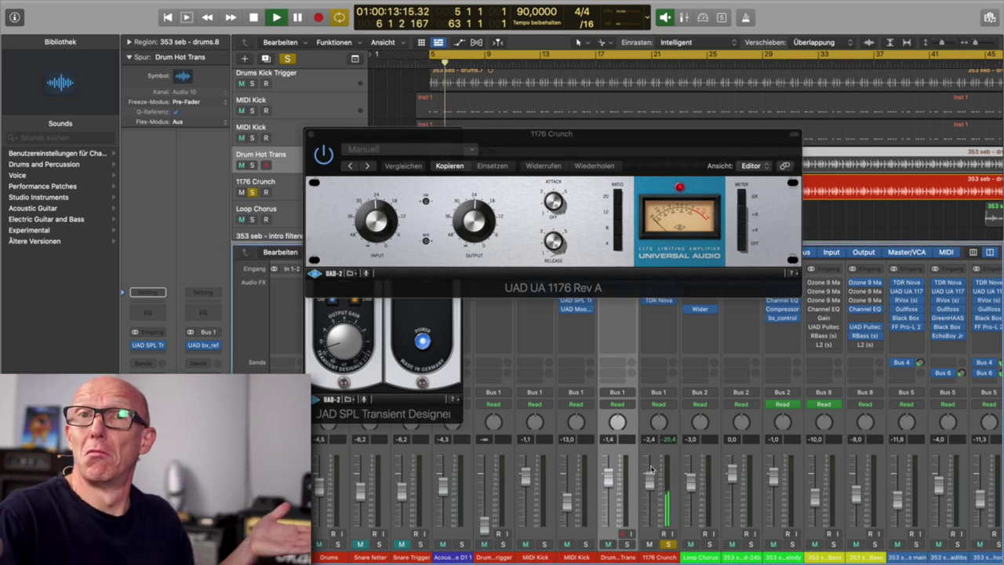
key("space")
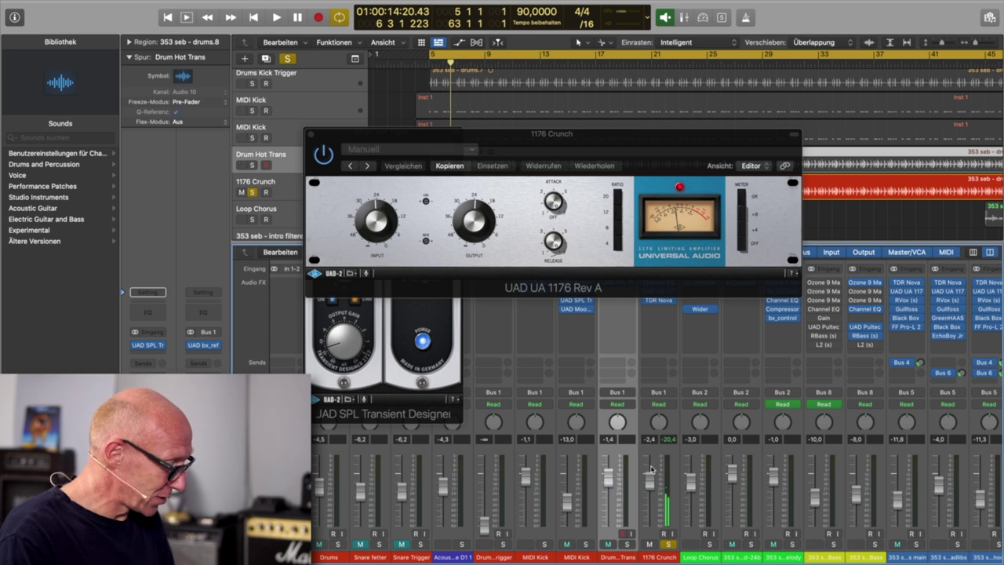
Step: Clear the solo, return the Drum Hot Trans and 1176 Crunch faders to -11.2 and -11.8 dB, and unmute 1176 Crunch
key("s")
key("m")
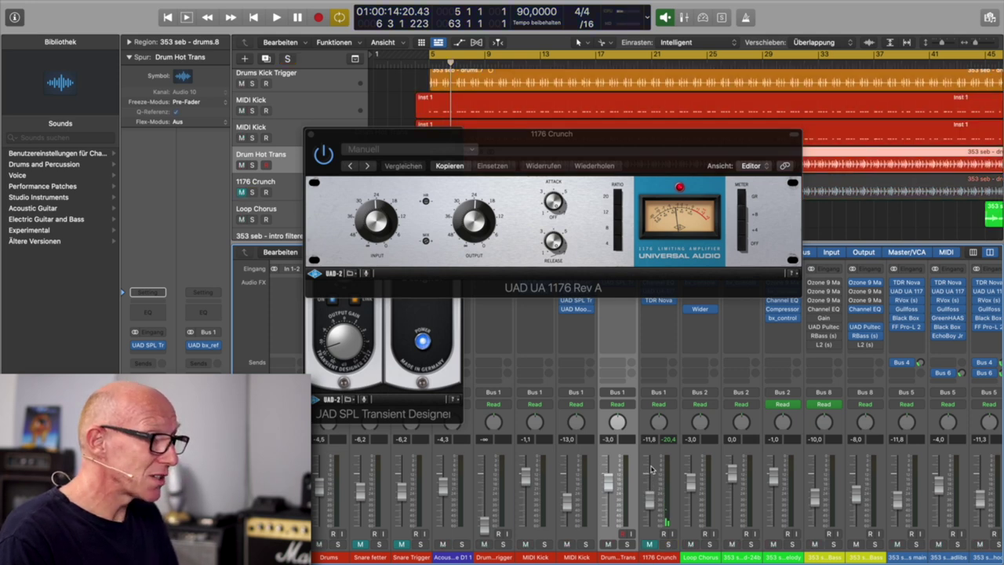
left_click(649, 544)
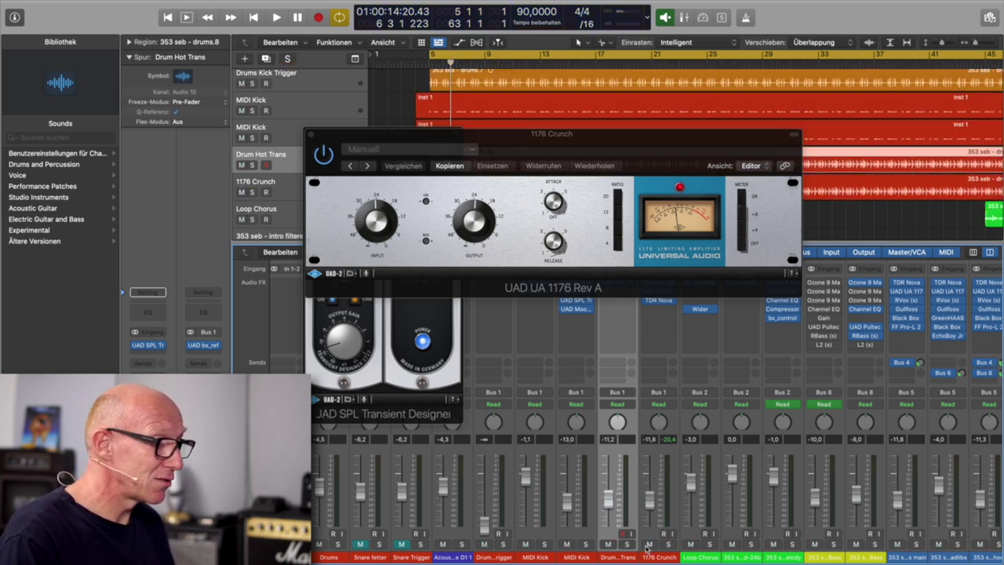
Step: Play Drum Hot Trans and 1176 Crunch soloed together, adding Drums, both MIDI Kick tracks and Acoustic Snare D1 1 to the solo
left_click(627, 544)
left_click(669, 544)
key("space")
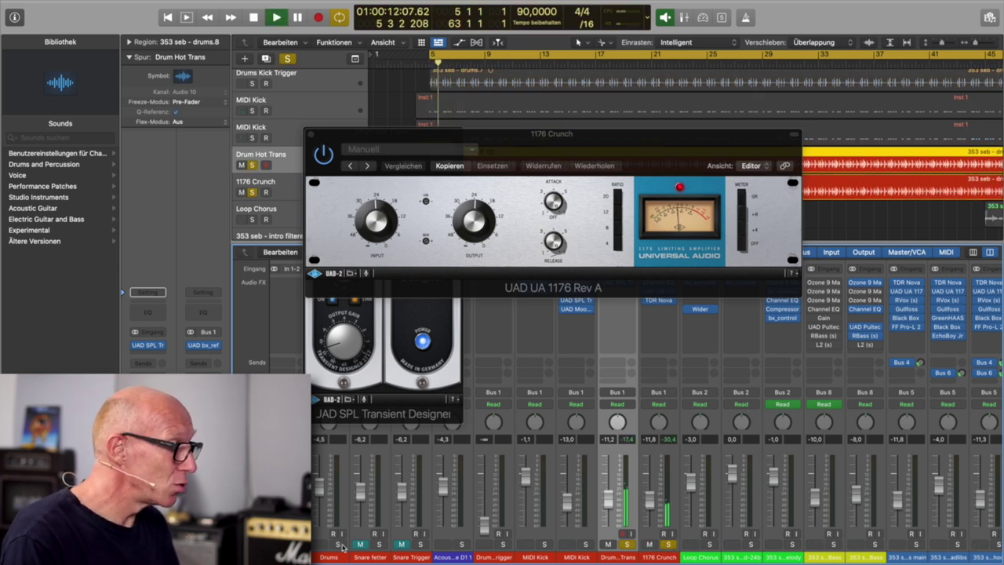
left_click(544, 544)
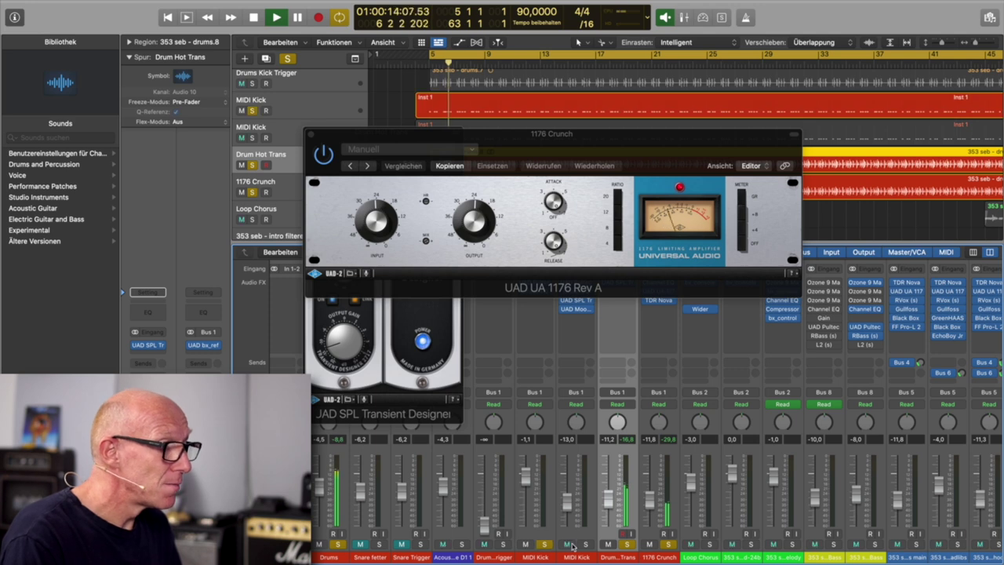
left_click(586, 544)
left_click(463, 544)
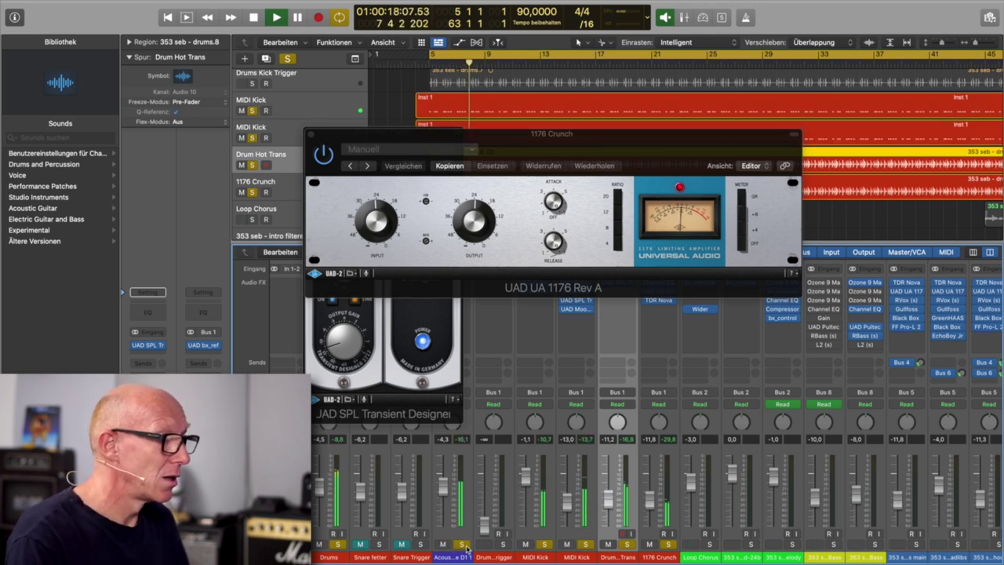
Step: Remove 1176 Crunch, Drum Hot Trans, both MIDI Kick tracks and the acoustic snare from the solo, listen to Drums alone, and stop playback
left_click(668, 544)
left_click(609, 544)
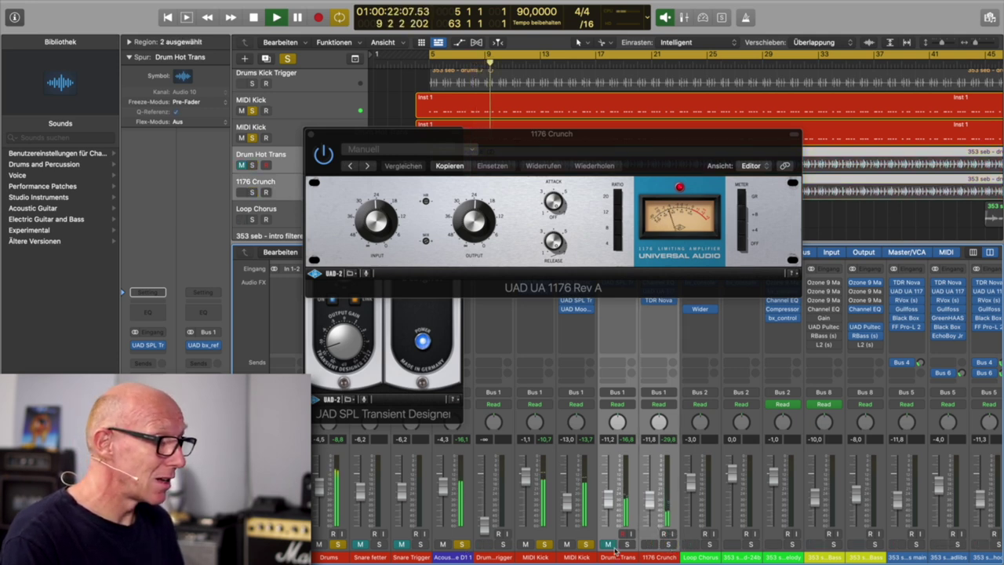
left_click(566, 544)
left_click(525, 545)
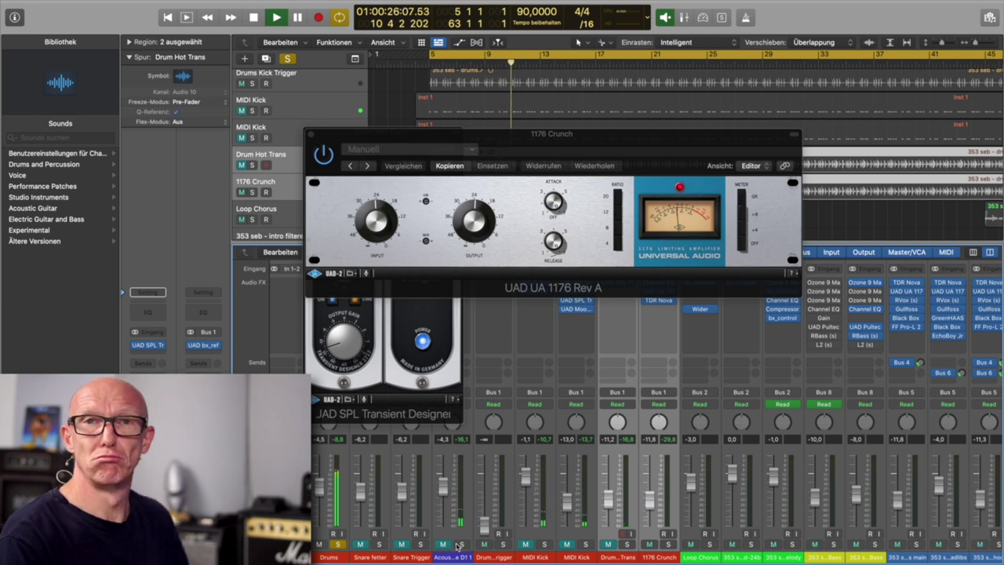
key("space")
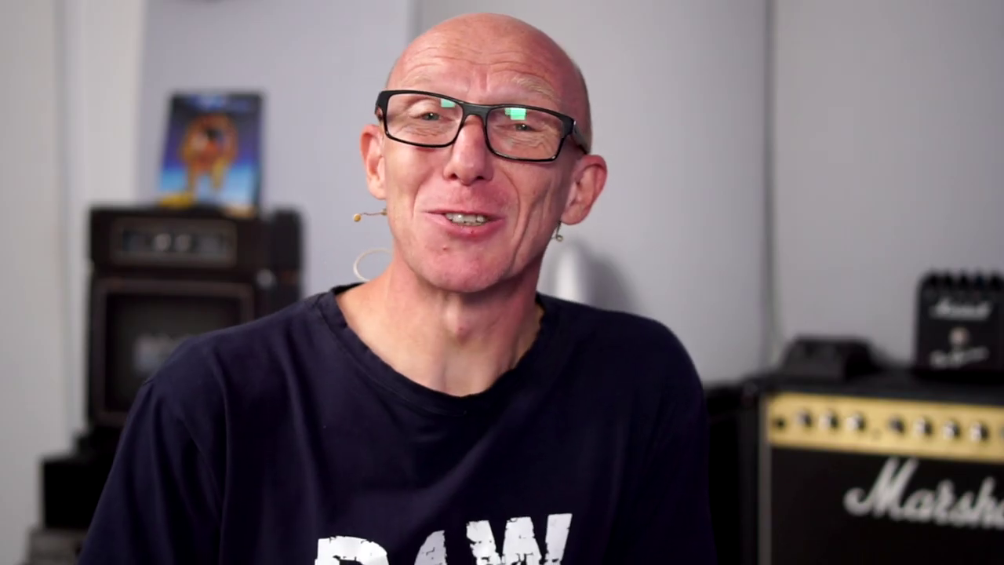